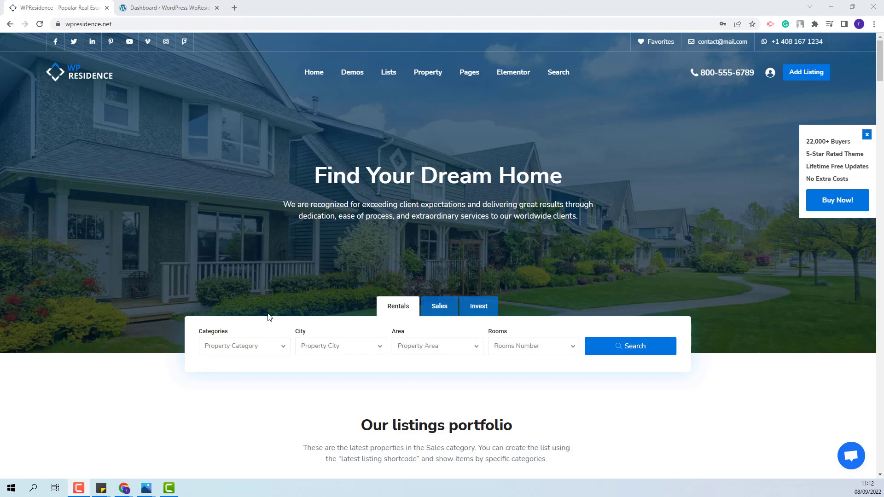
# - Open the Ex: Template v3 example property page and scroll through its sections
pyautogui.moveTo(422, 78)
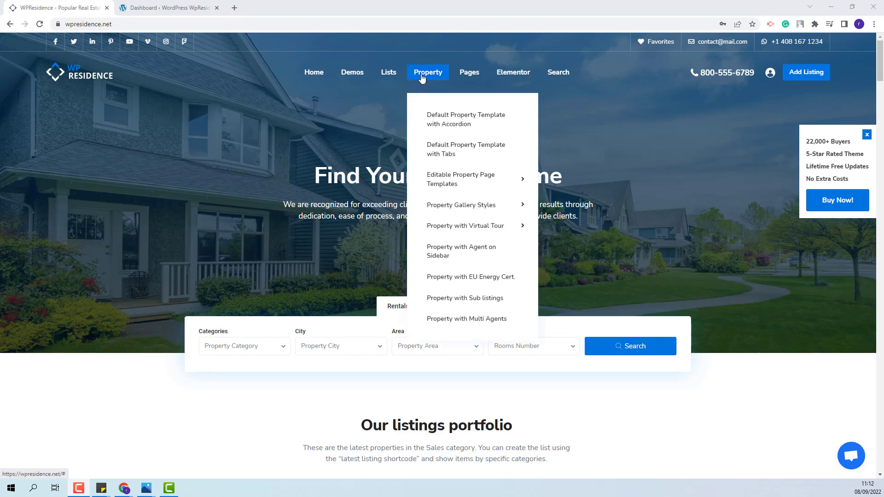
pyautogui.moveTo(507, 180)
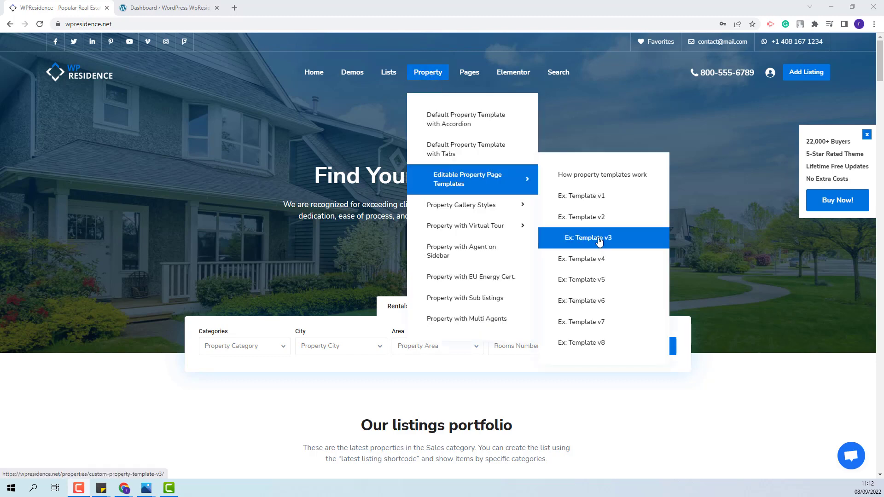
pyautogui.click(598, 240)
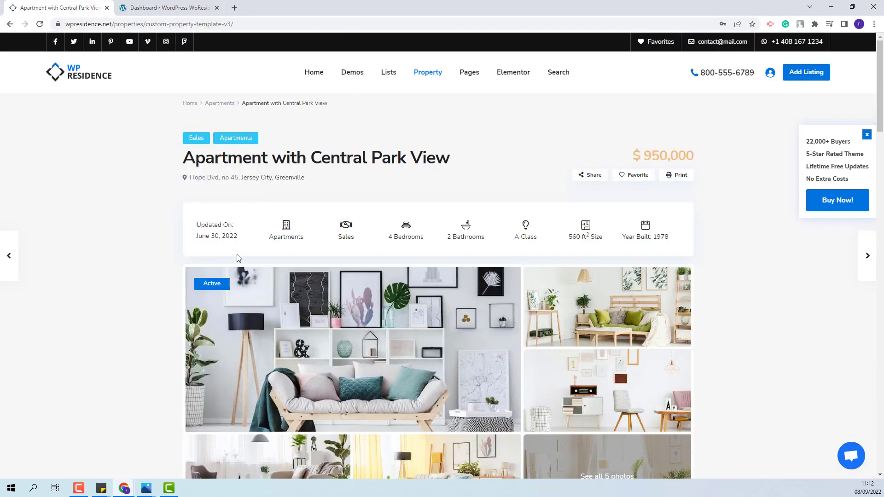
pyautogui.scroll(-8, 734, 269)
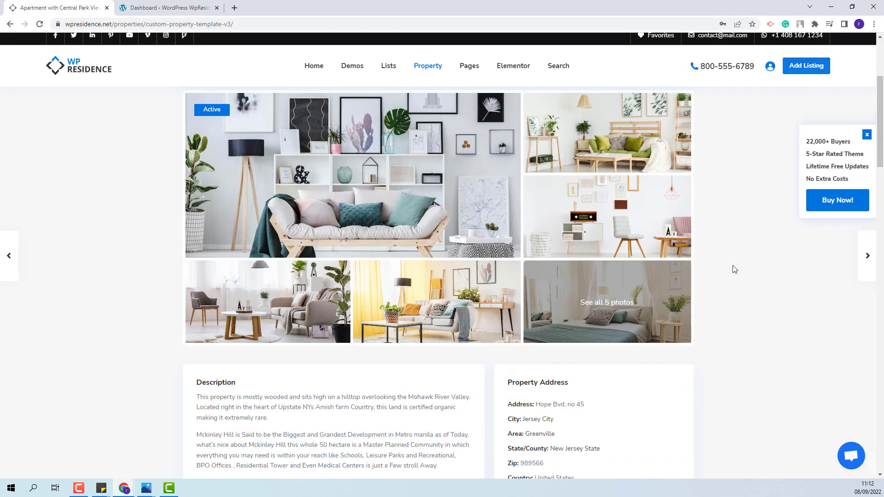
pyautogui.scroll(-15, 735, 269)
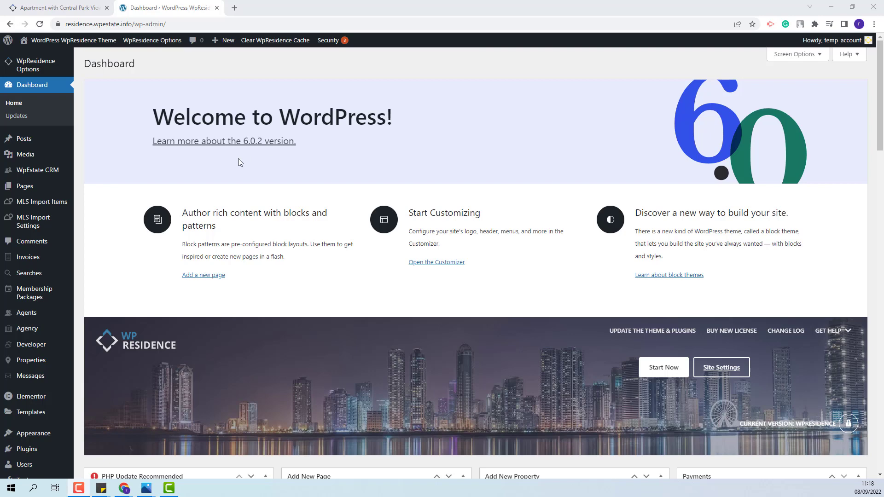
# - Create a new page titled Custom property template V3 using the Property page template
pyautogui.moveTo(28, 188)
pyautogui.click(96, 202)
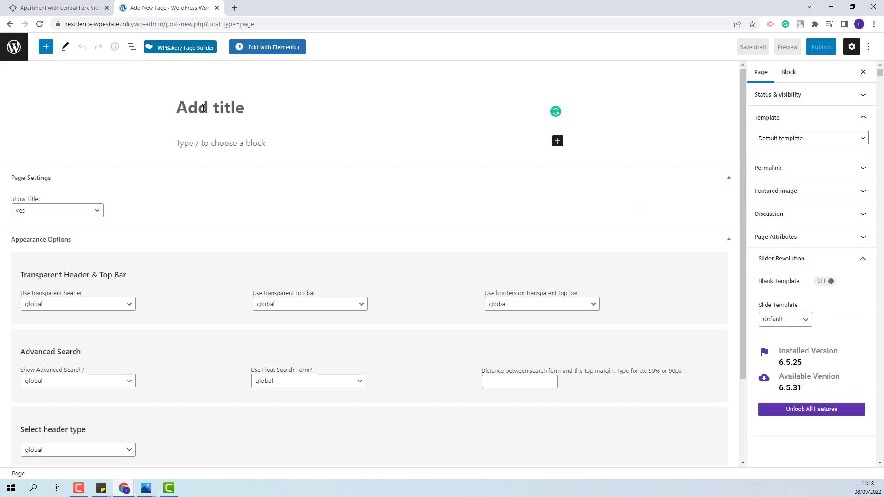
pyautogui.write('Custom property template V3')
pyautogui.click(811, 139)
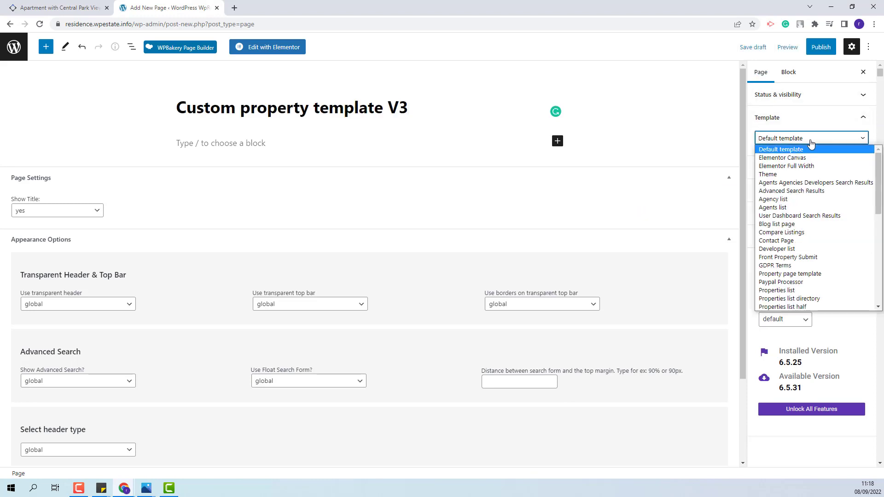
pyautogui.click(785, 275)
# - Set Show Title and Advanced Search to no, header type to none, and sidebar to none
pyautogui.click(47, 211)
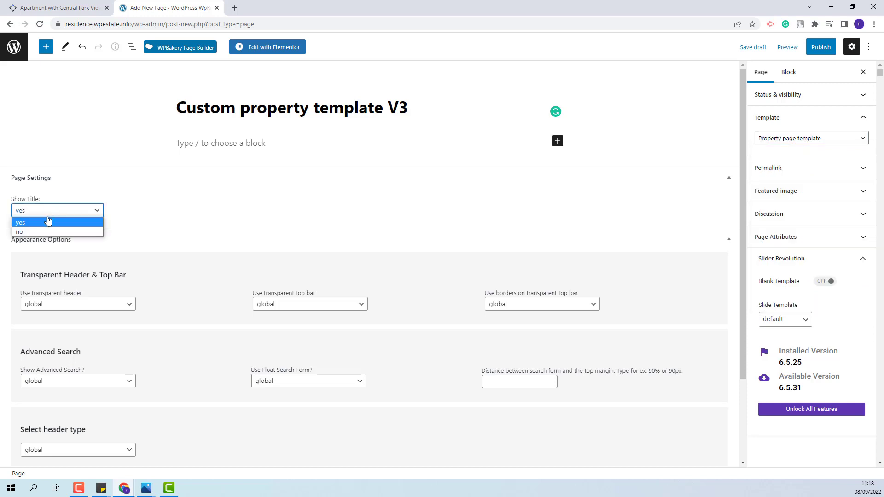
pyautogui.click(48, 230)
pyautogui.click(79, 385)
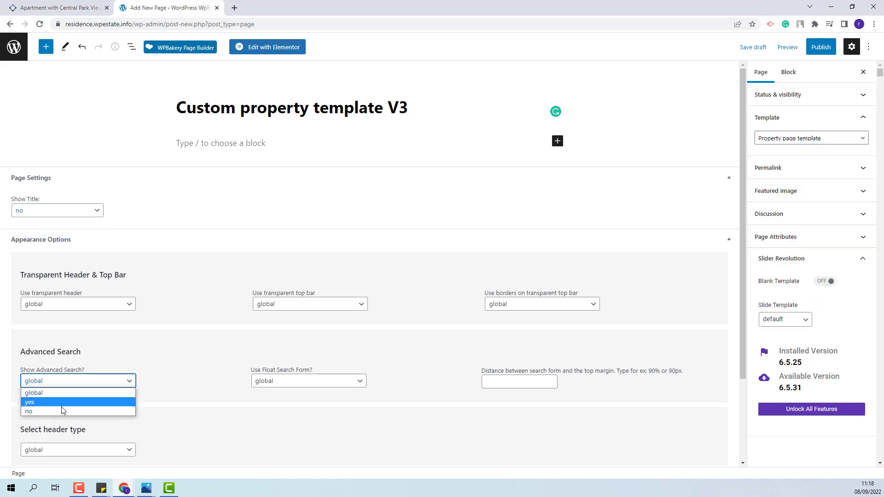
pyautogui.click(59, 410)
pyautogui.click(96, 450)
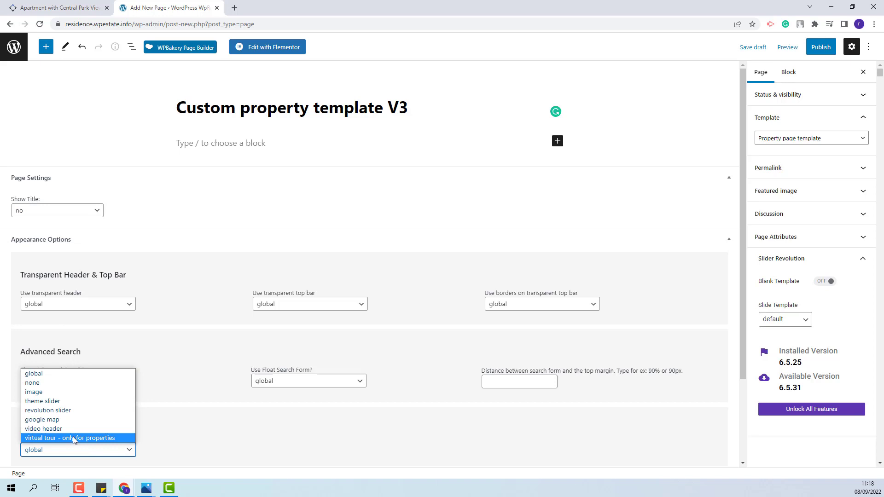
pyautogui.click(59, 384)
pyautogui.scroll(-2, 121, 391)
pyautogui.click(48, 424)
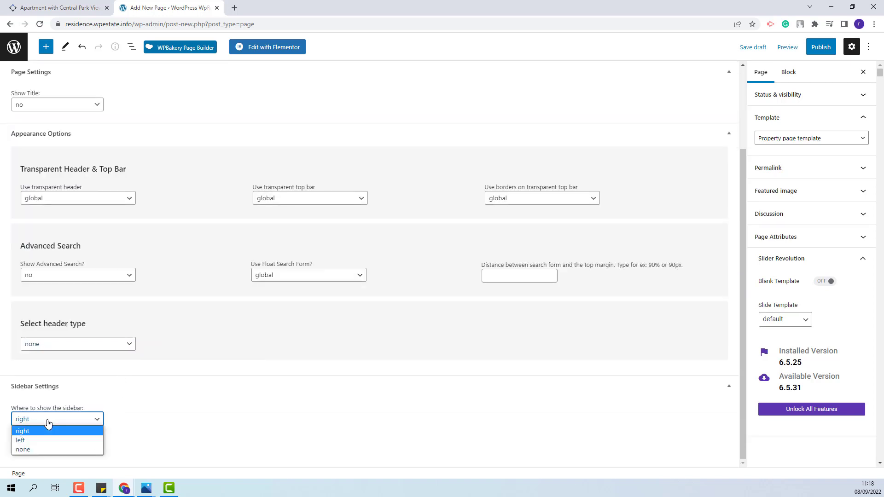
pyautogui.click(56, 449)
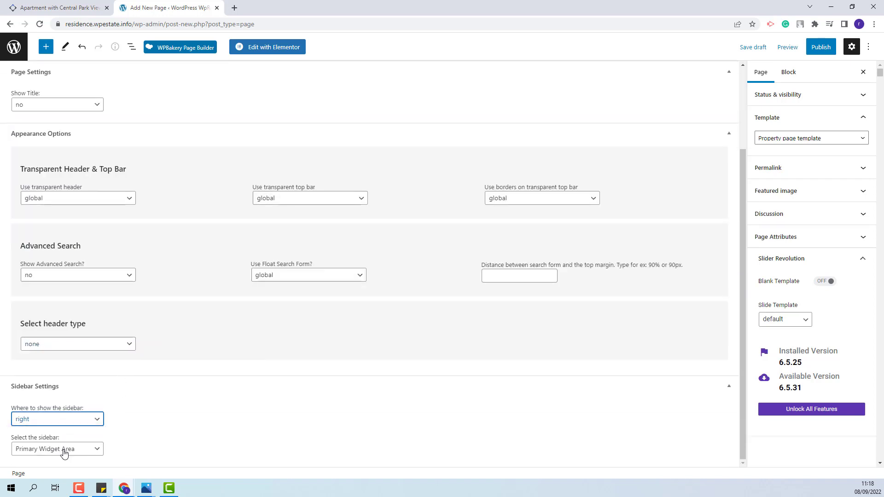
# - Publish the page and open it in Elementor
pyautogui.click(818, 54)
pyautogui.click(787, 46)
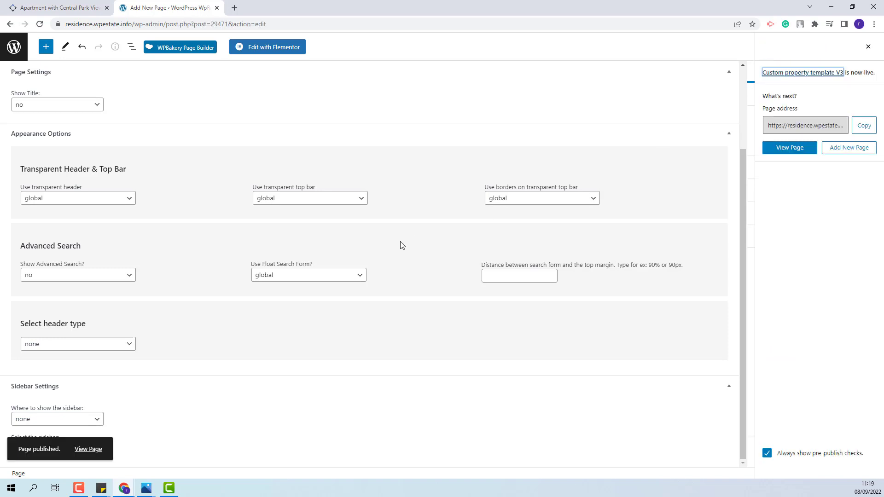
pyautogui.click(253, 47)
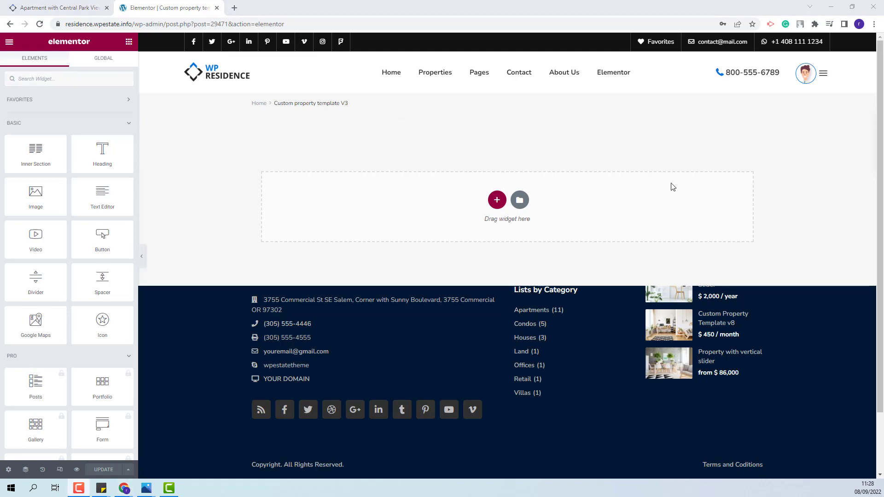
# - Search widgets for 'header' and drag Property Header Section onto the empty page
pyautogui.click(67, 80)
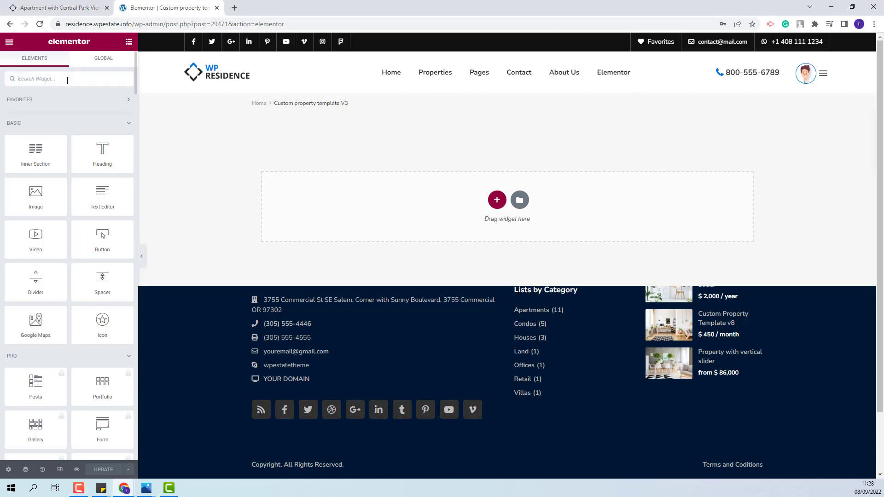
pyautogui.write('header')
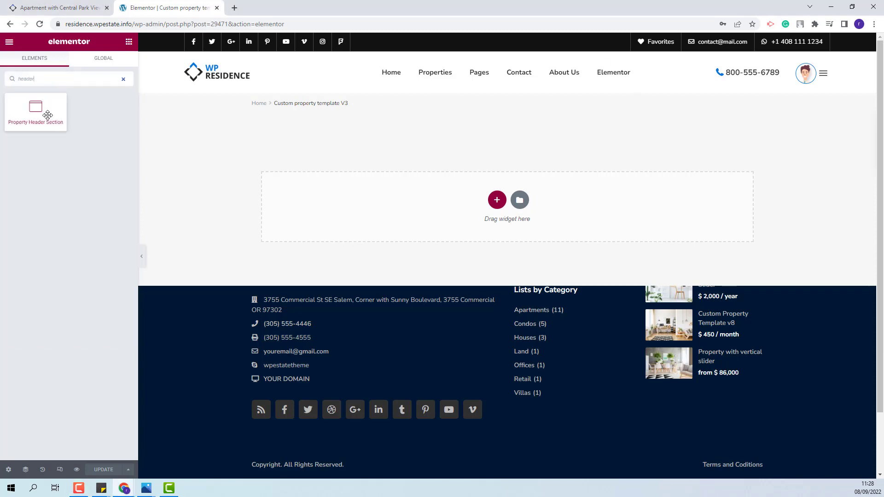
pyautogui.moveTo(47, 115); pyautogui.dragTo(521, 193)
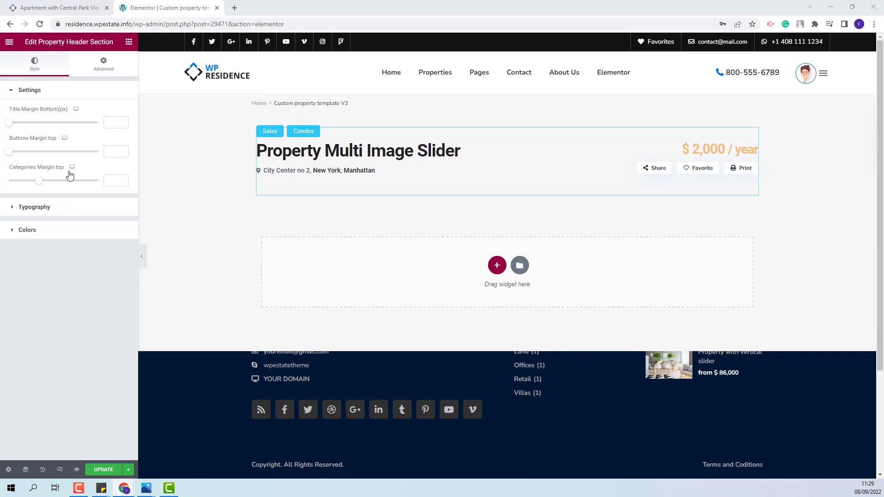
# - Give the header's section a top margin of 45 via the Navigator
pyautogui.click(55, 208)
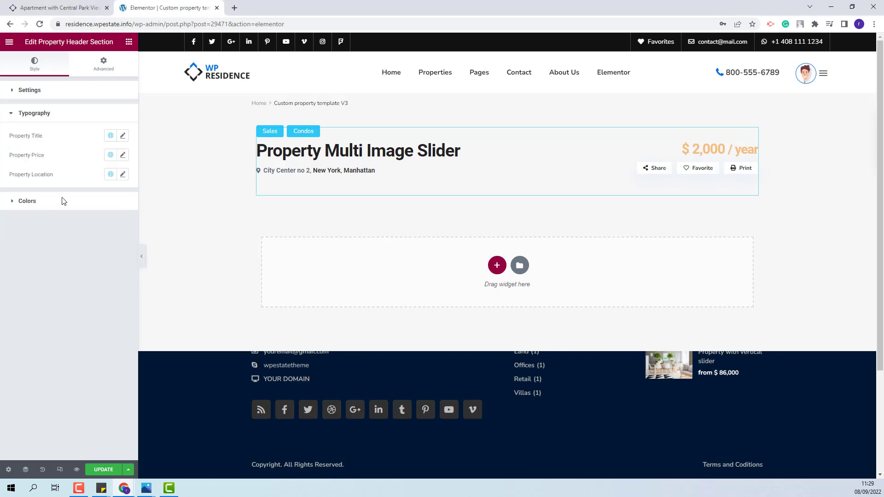
pyautogui.click(34, 205)
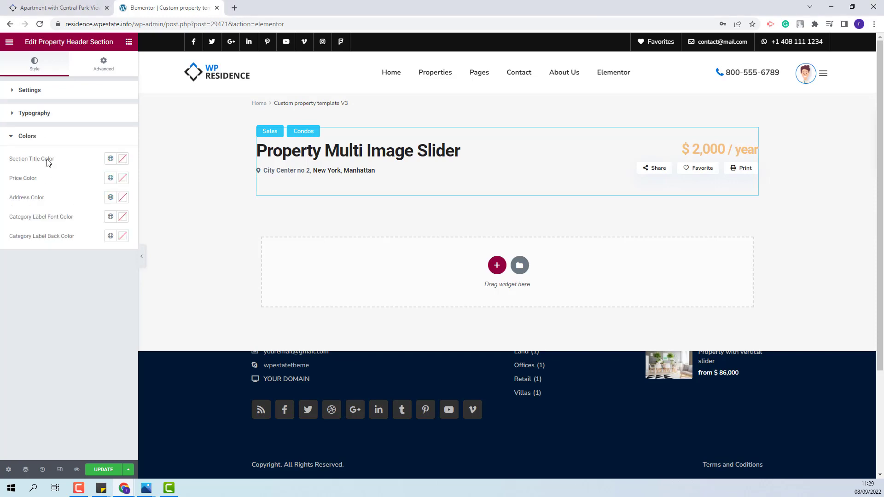
pyautogui.click(25, 471)
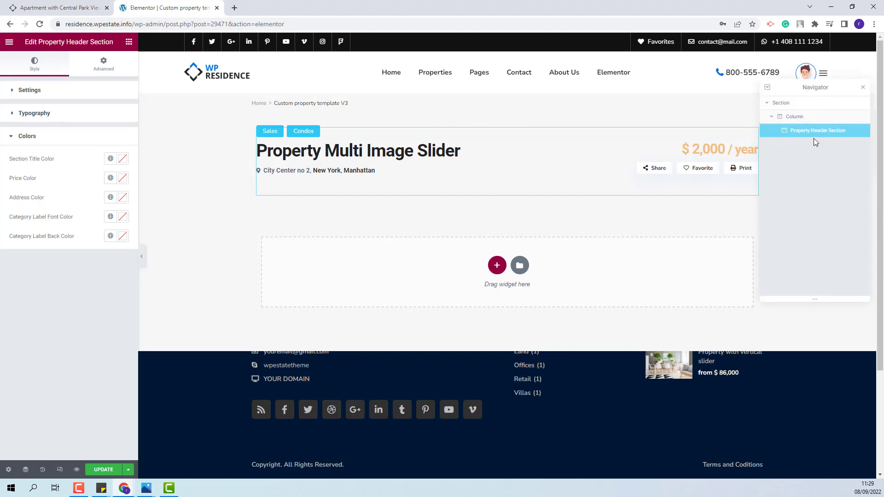
pyautogui.click(790, 105)
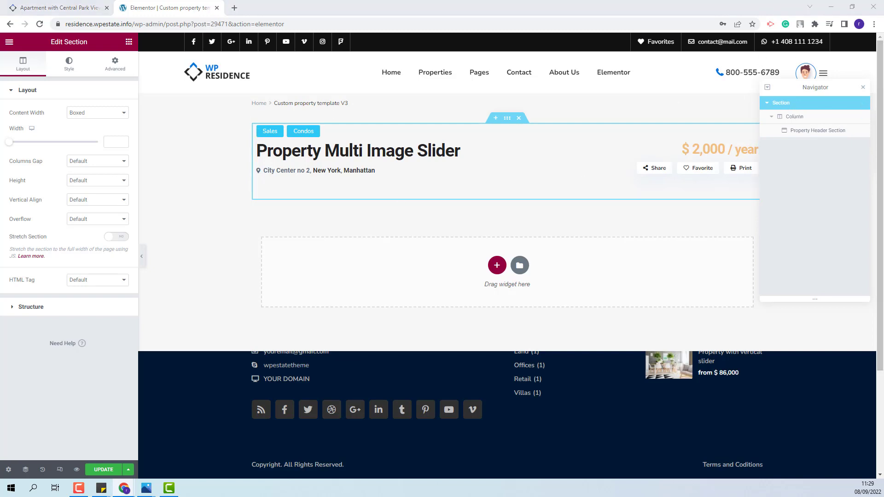
pyautogui.click(120, 70)
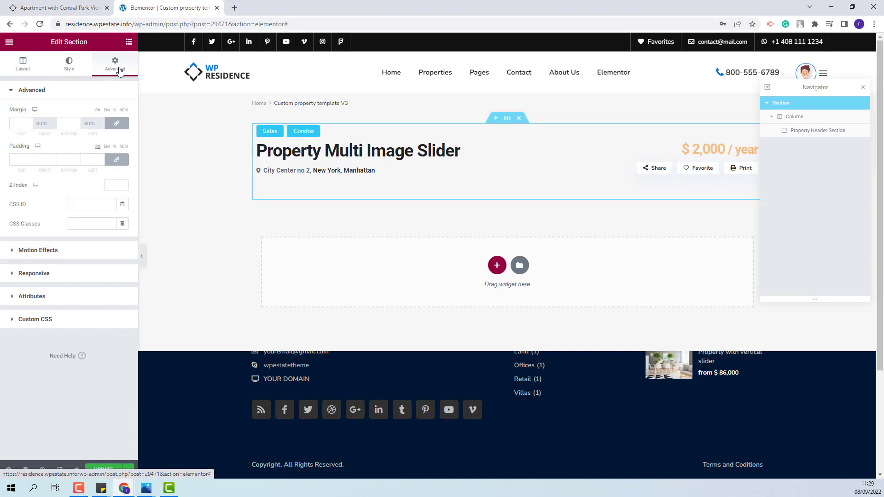
pyautogui.click(19, 124)
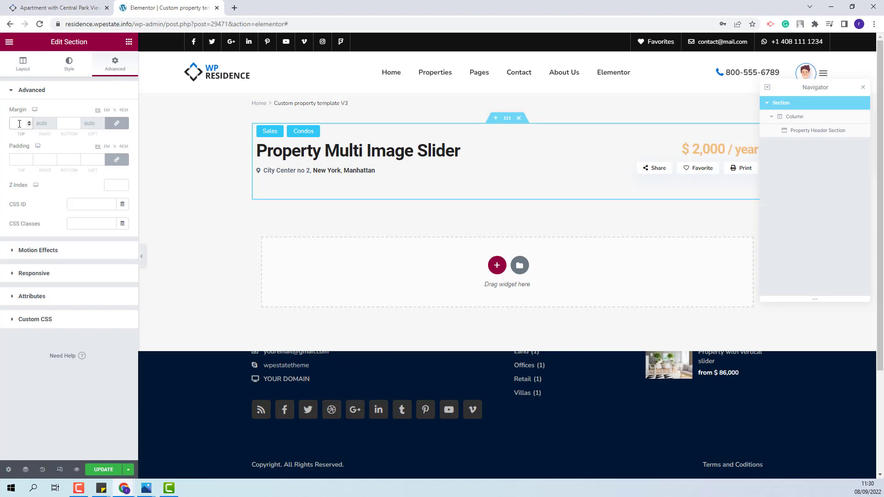
pyautogui.write('45')
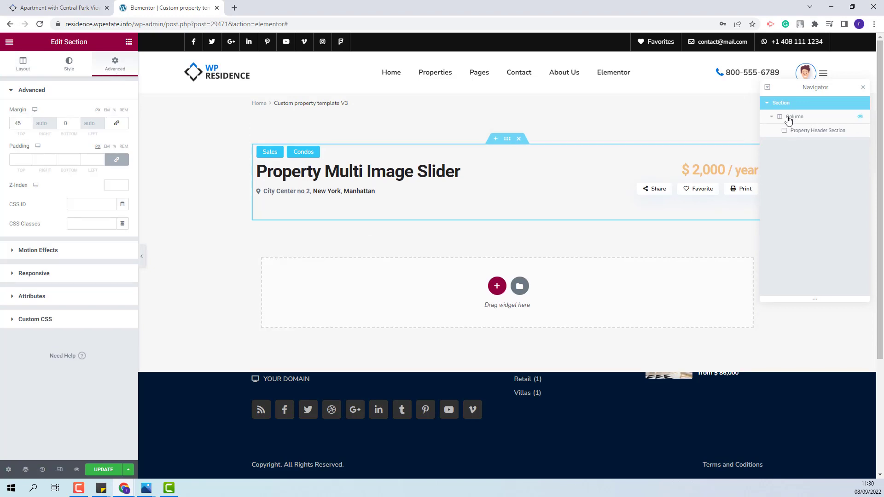
# - Set the header column's bottom padding to 15
pyautogui.click(789, 118)
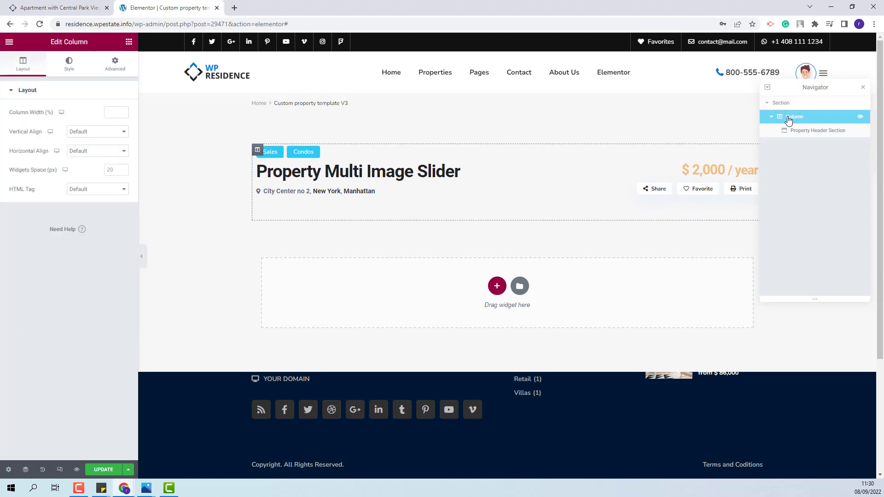
pyautogui.click(116, 65)
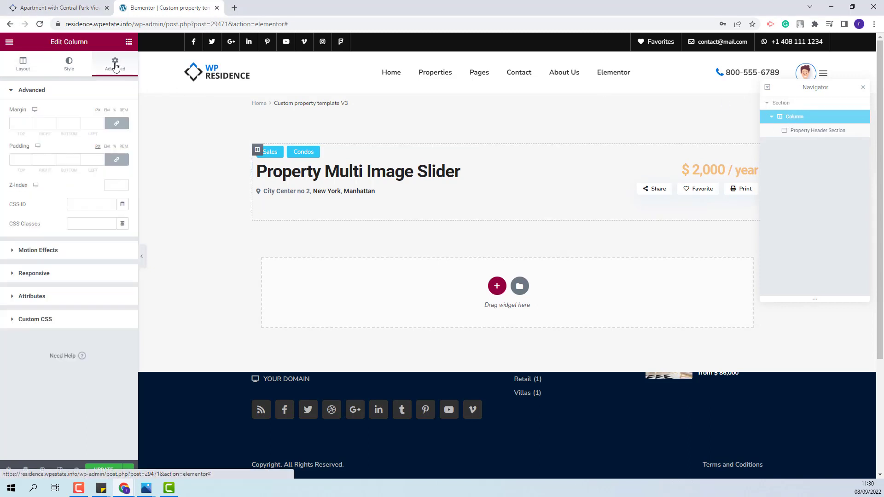
pyautogui.click(65, 161)
pyautogui.write('15')
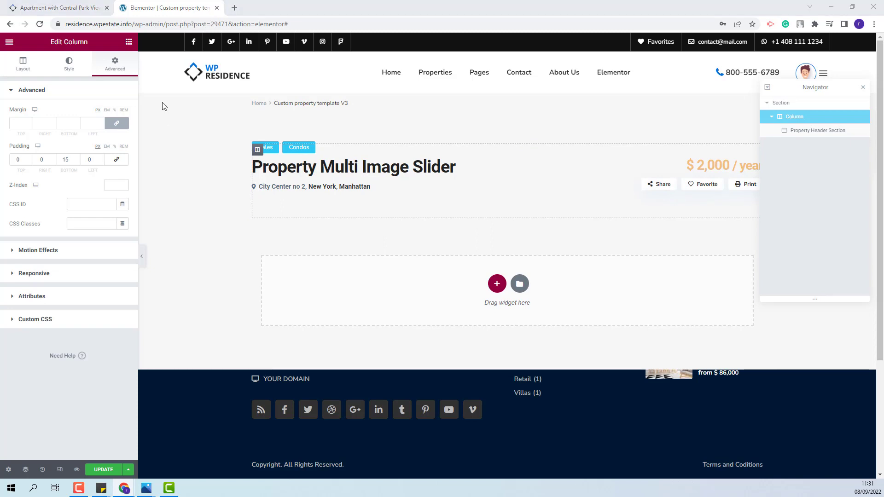
pyautogui.click(128, 41)
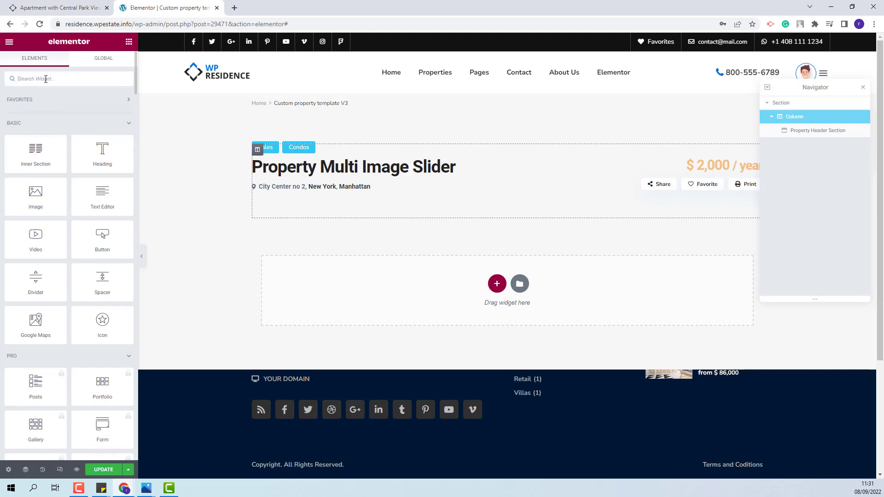
# - Add the Property Page Overview Section below the header and hide its title
pyautogui.write('over')
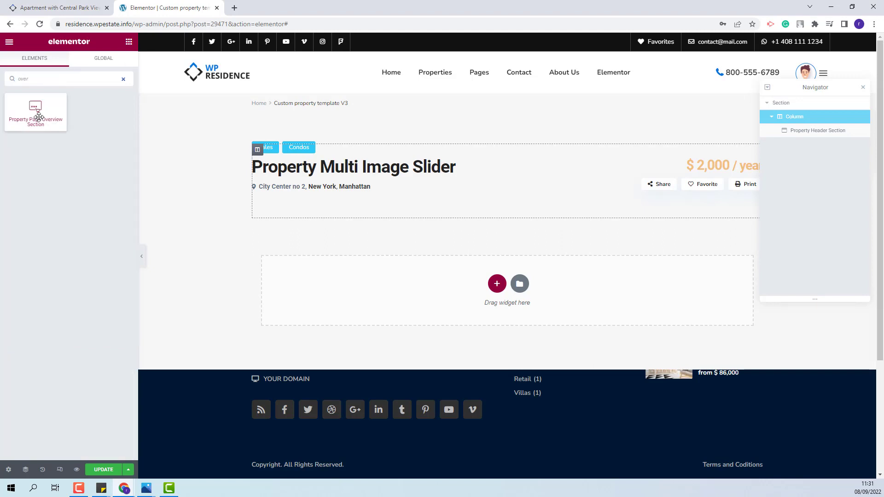
pyautogui.moveTo(38, 116); pyautogui.dragTo(503, 293)
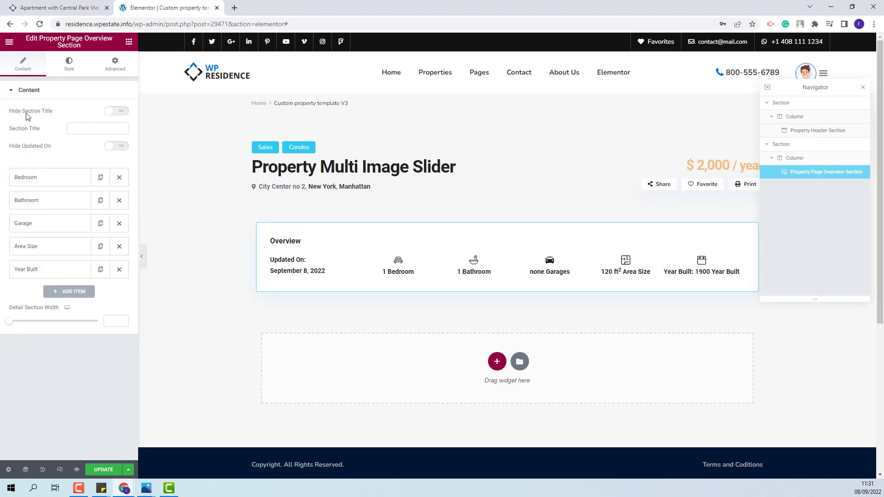
pyautogui.click(117, 112)
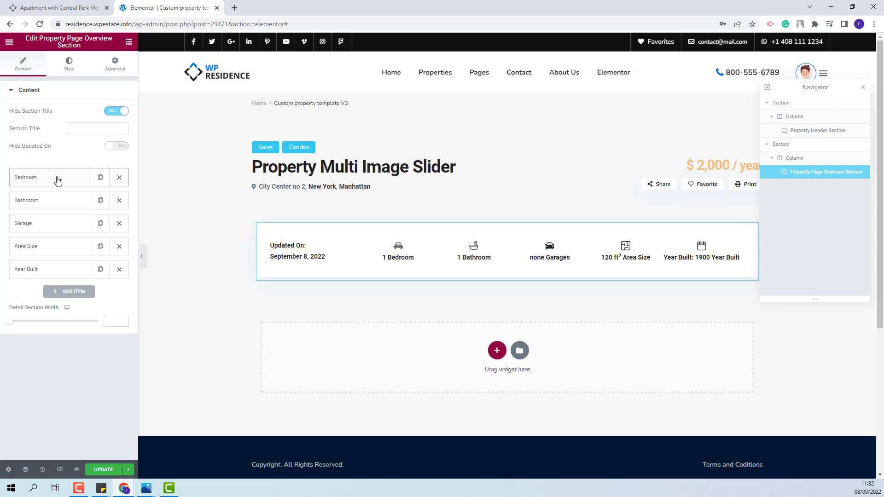
# - Replace the Bedroom item with a Property Category item using the custom building icon
pyautogui.click(119, 177)
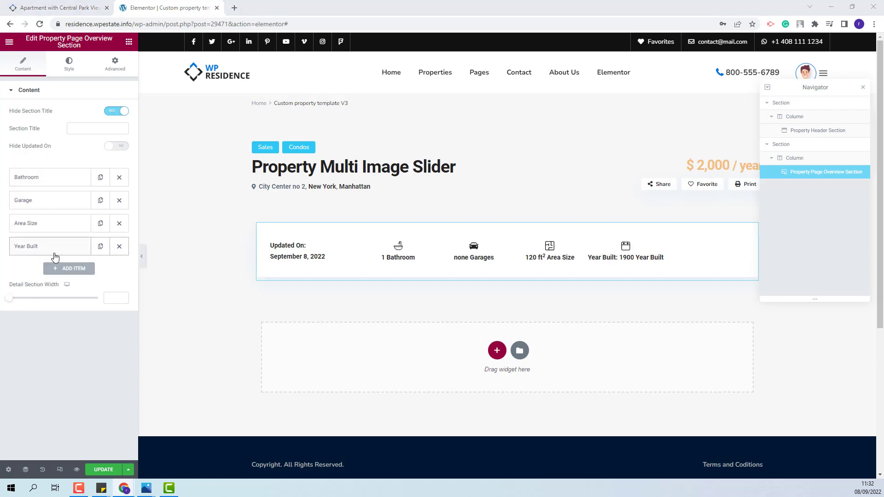
pyautogui.click(65, 269)
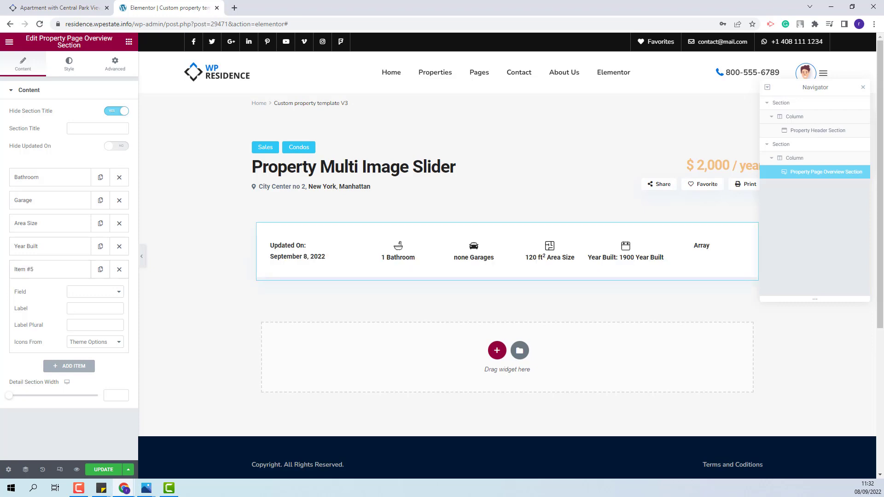
pyautogui.click(109, 295)
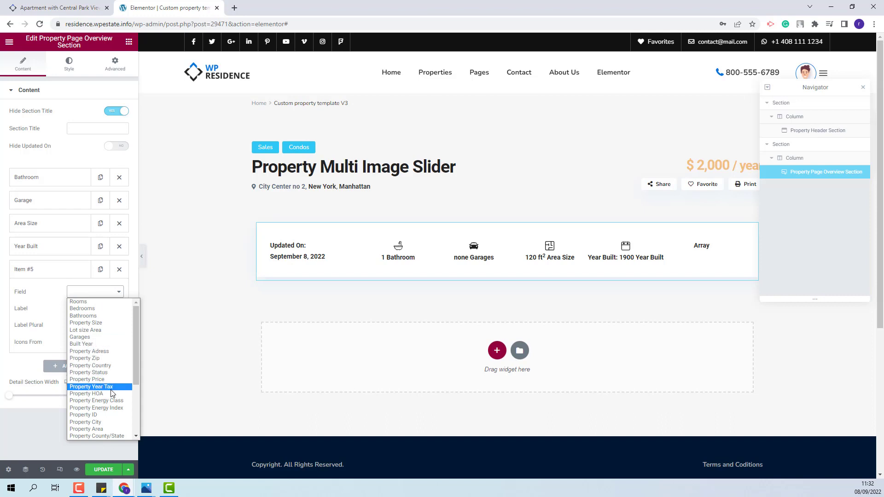
pyautogui.scroll(-1, 112, 427)
pyautogui.click(111, 422)
pyautogui.click(90, 342)
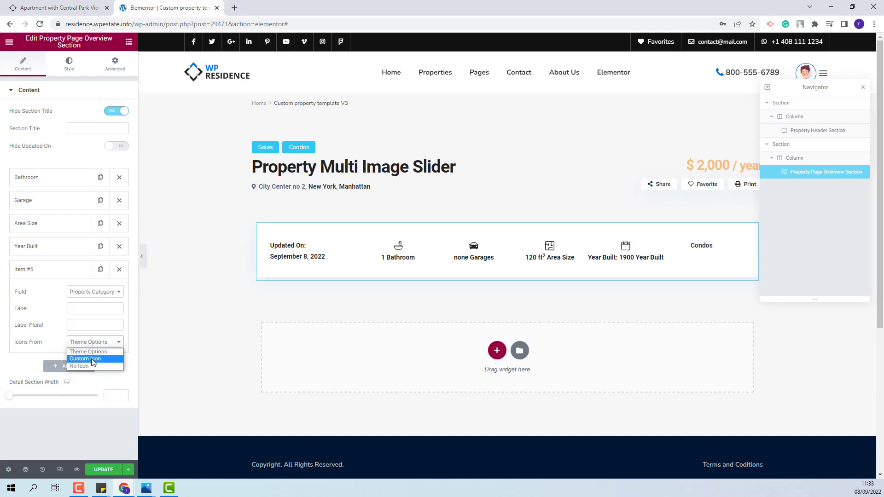
pyautogui.click(91, 358)
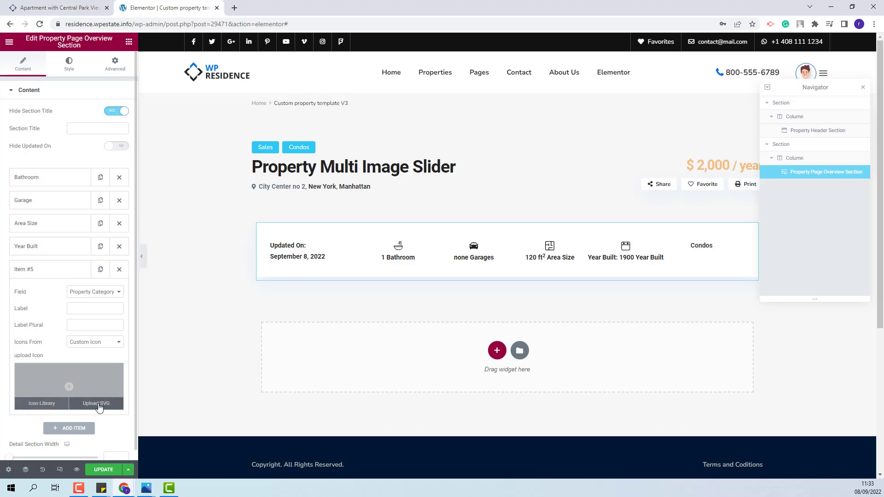
pyautogui.click(42, 403)
pyautogui.write('buil')
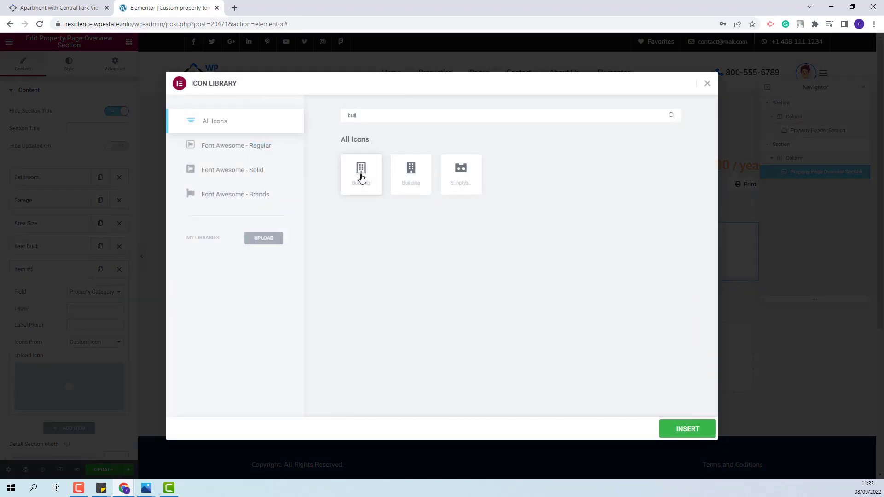
pyautogui.click(361, 174)
pyautogui.click(688, 431)
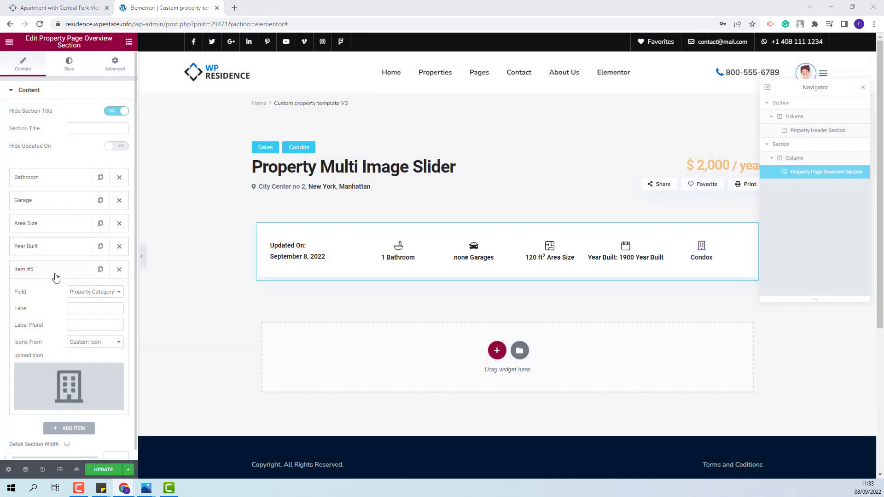
pyautogui.click(55, 272)
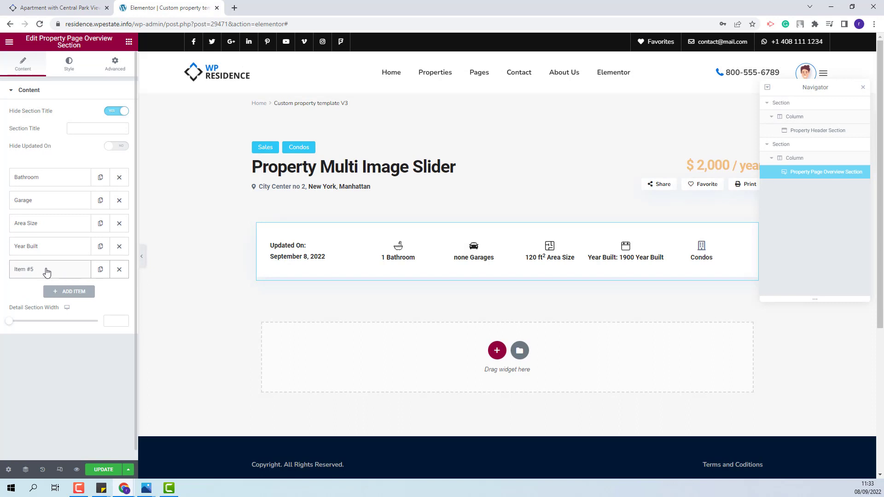
# - Move Condos to the top and add a second-place Property Action Category item with handshake icon
pyautogui.moveTo(47, 272); pyautogui.dragTo(47, 174)
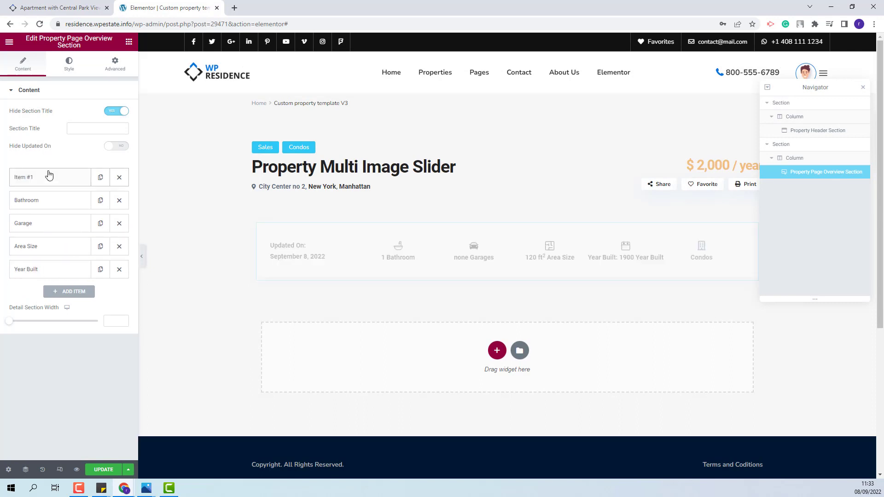
pyautogui.click(74, 292)
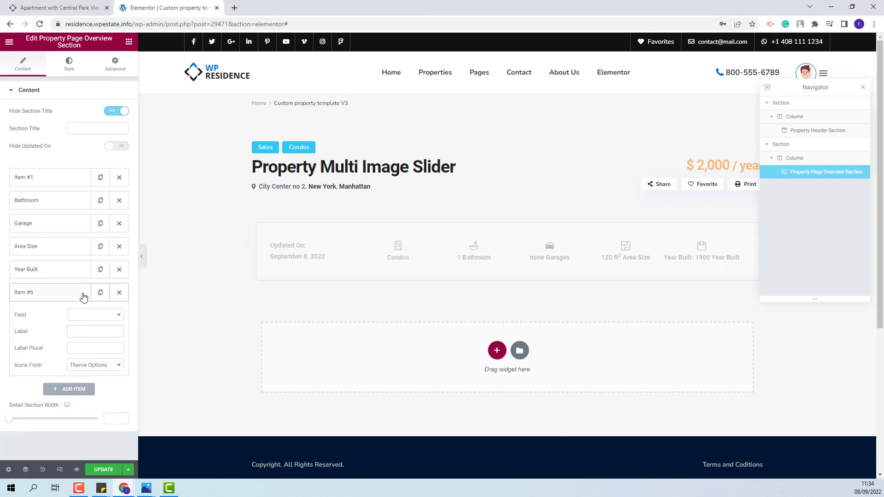
pyautogui.click(90, 321)
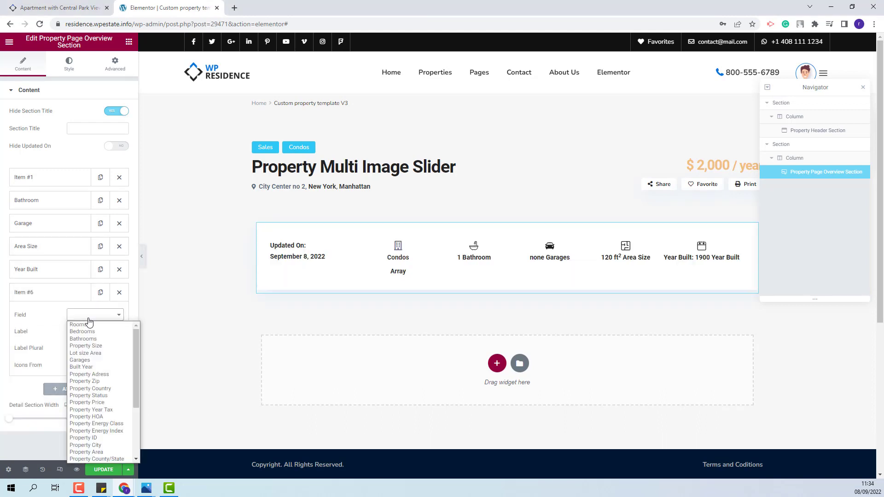
pyautogui.scroll(-5, 102, 407)
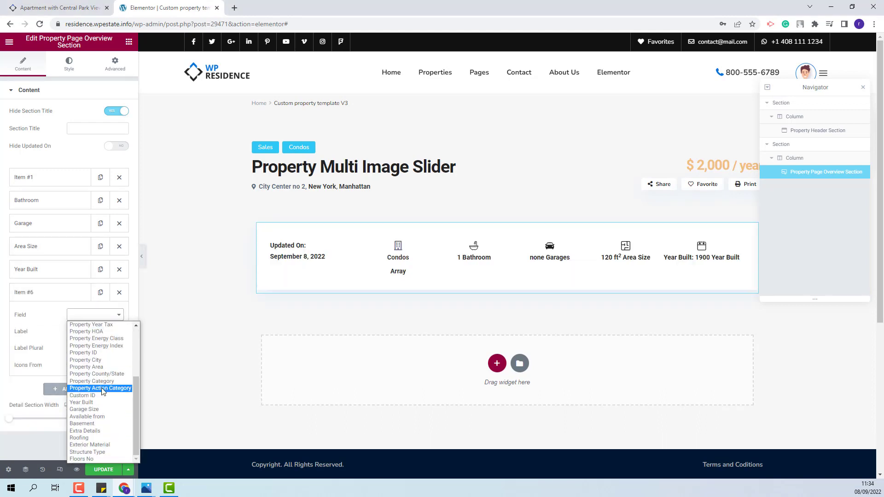
pyautogui.click(103, 388)
pyautogui.click(105, 366)
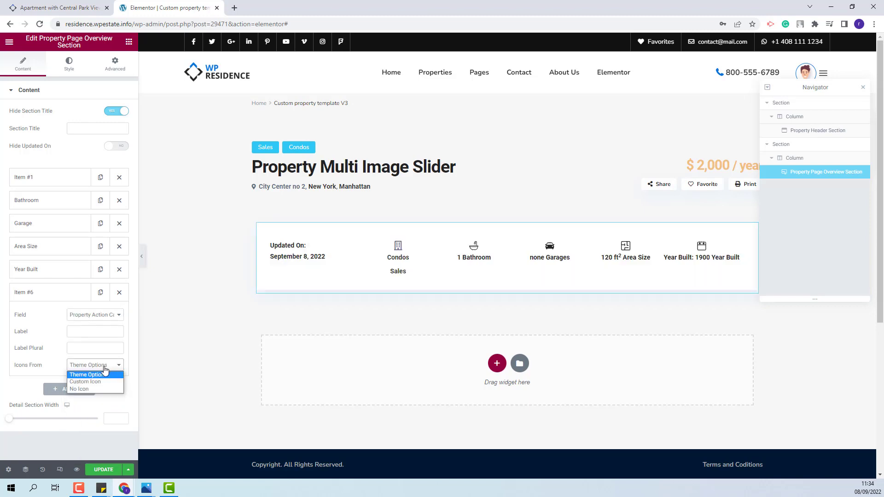
pyautogui.click(106, 384)
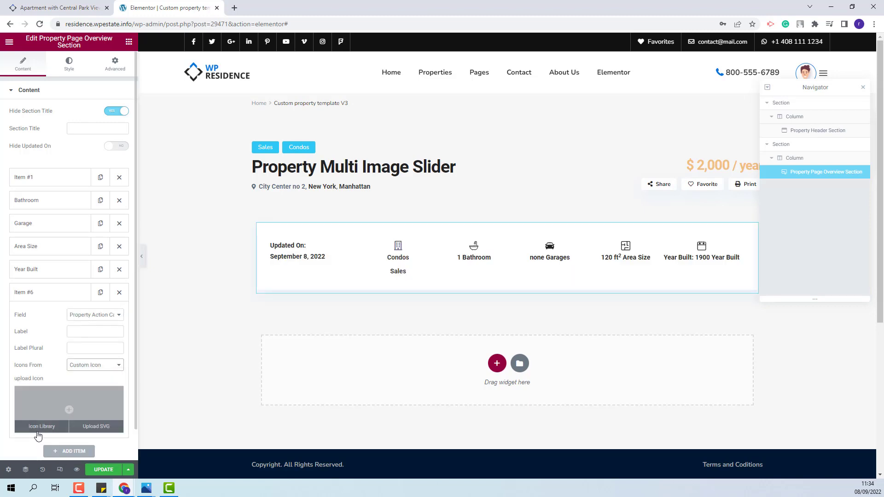
pyautogui.click(58, 294)
pyautogui.moveTo(58, 295); pyautogui.dragTo(51, 197)
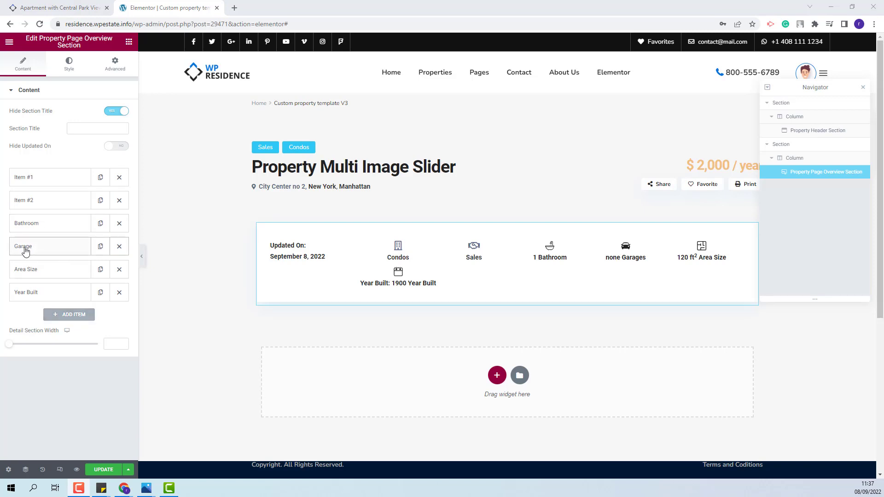
# - Change Garage to Bedrooms with labels 'Bedroom'/'Bedrooms' and move it above Bathroom
pyautogui.click(51, 253)
pyautogui.click(87, 269)
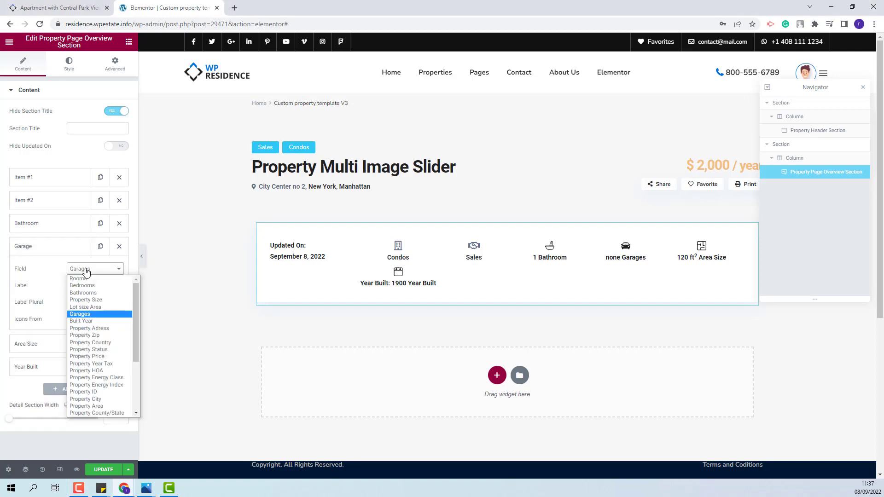
pyautogui.click(92, 286)
pyautogui.click(25, 285)
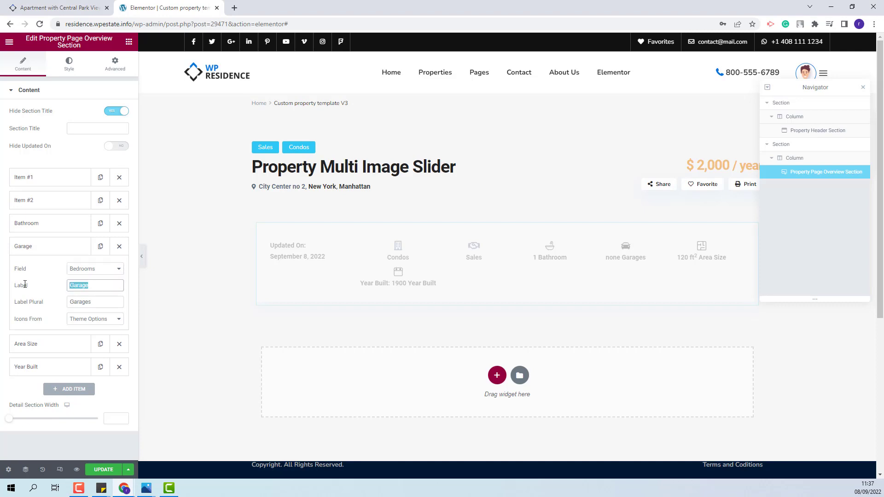
pyautogui.write('Bedroom')
pyautogui.click(113, 303)
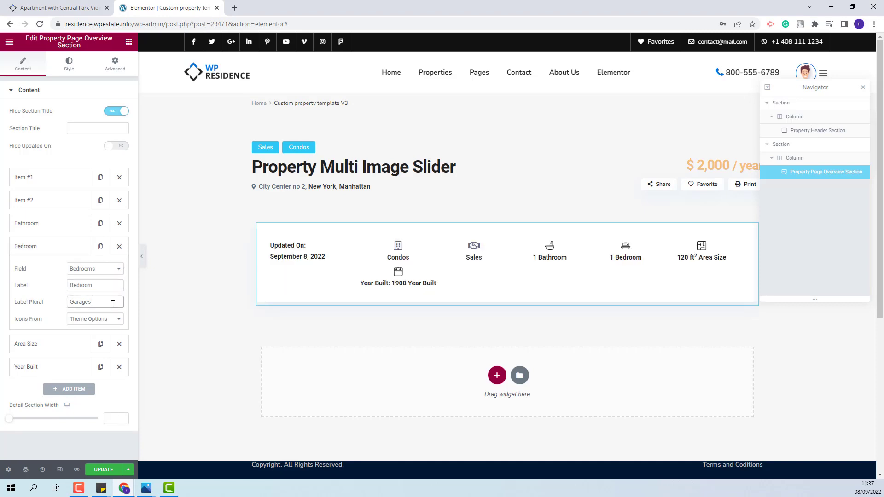
pyautogui.hotkey('ctrl', 'a')
pyautogui.write('Bedrooms')
pyautogui.moveTo(41, 249); pyautogui.dragTo(35, 225)
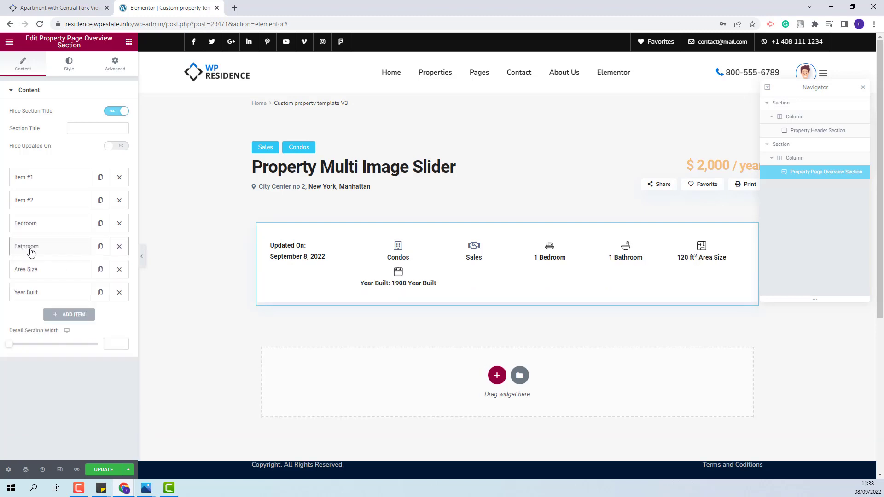
# - Add a lightbulb-icon Property Energy Class item below Bathroom and set detail width to 130
pyautogui.click(68, 316)
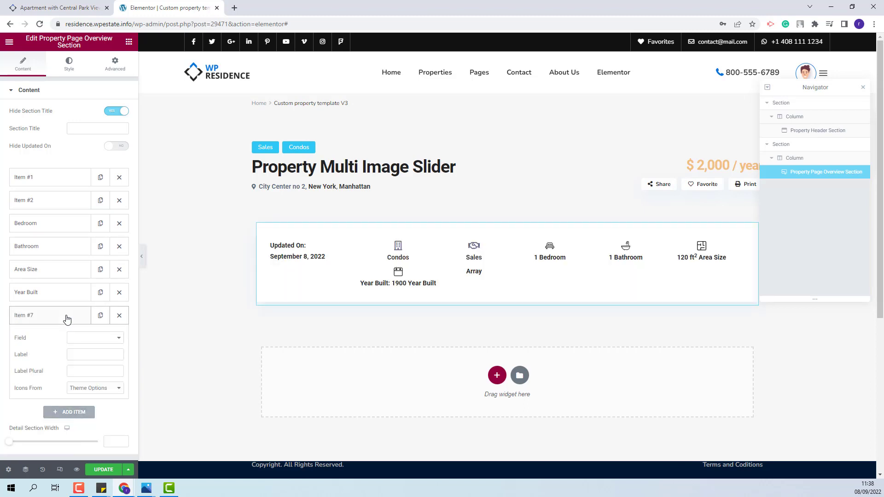
pyautogui.click(86, 339)
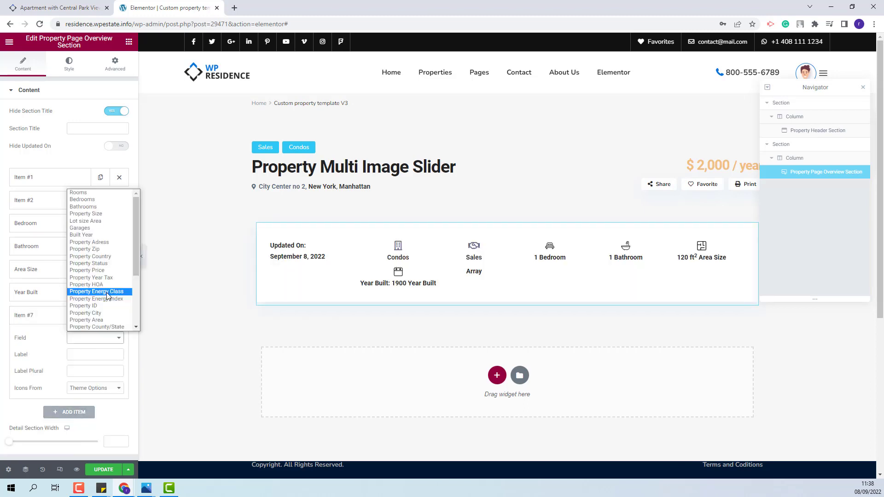
pyautogui.click(107, 293)
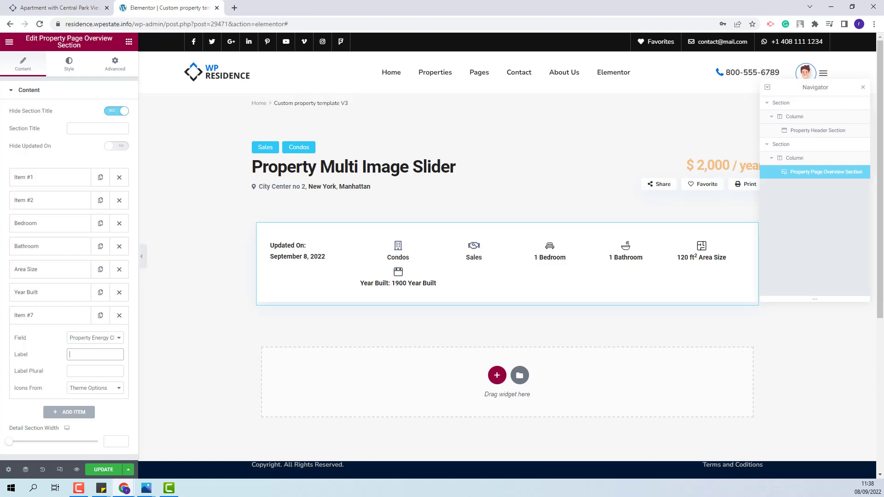
pyautogui.click(95, 388)
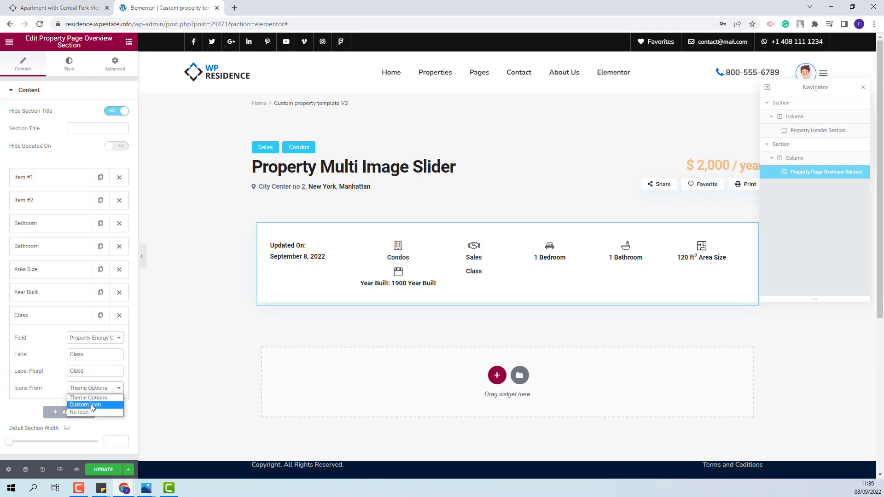
pyautogui.click(92, 405)
pyautogui.click(60, 315)
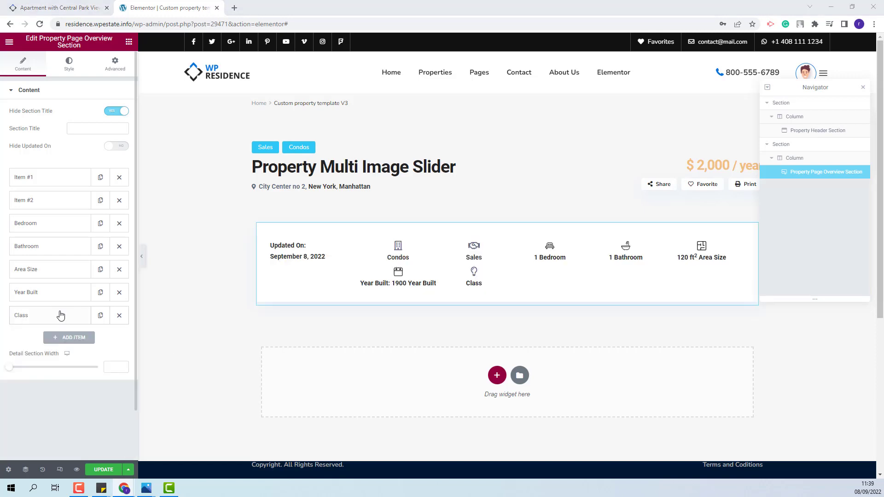
pyautogui.moveTo(60, 315); pyautogui.dragTo(56, 268)
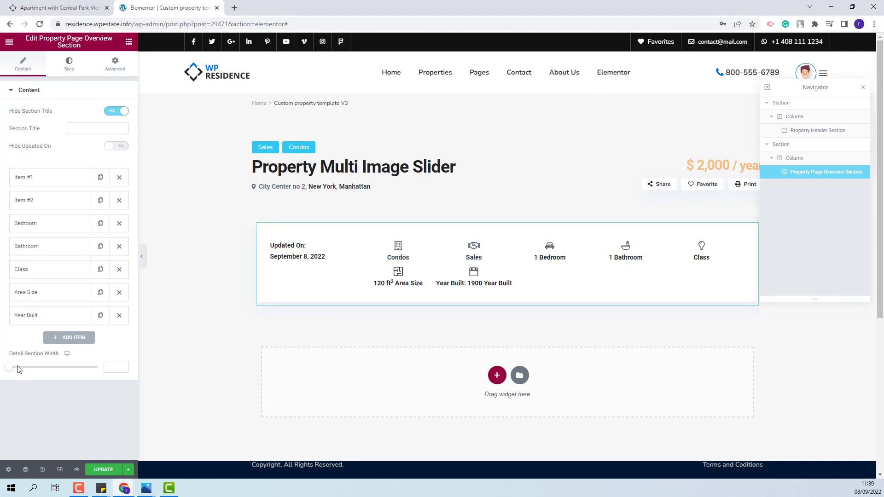
pyautogui.click(122, 364)
# - Check the overview section's advanced settings, then open the widget's Style spacing and typography options
pyautogui.click(780, 146)
pyautogui.click(115, 65)
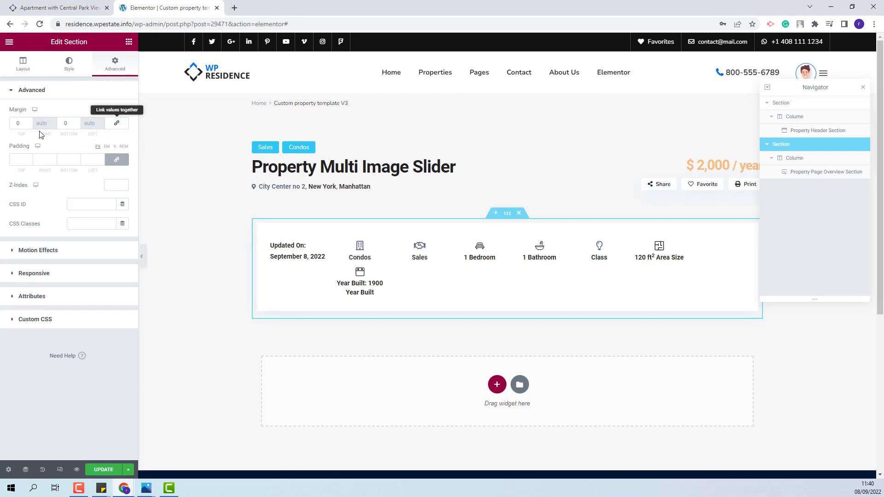
pyautogui.click(287, 302)
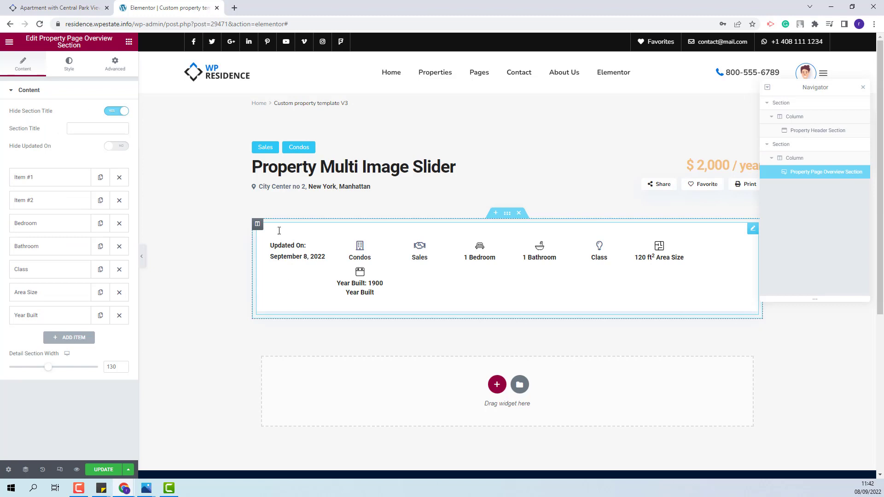
pyautogui.click(70, 68)
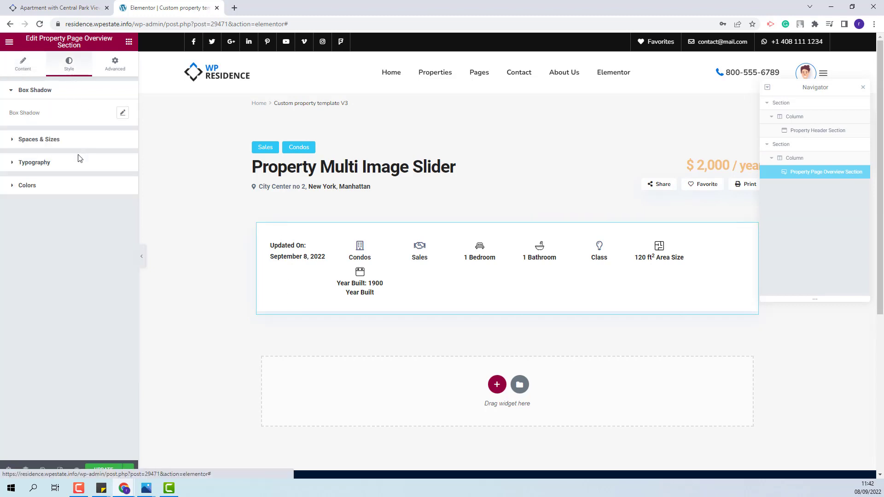
pyautogui.click(55, 144)
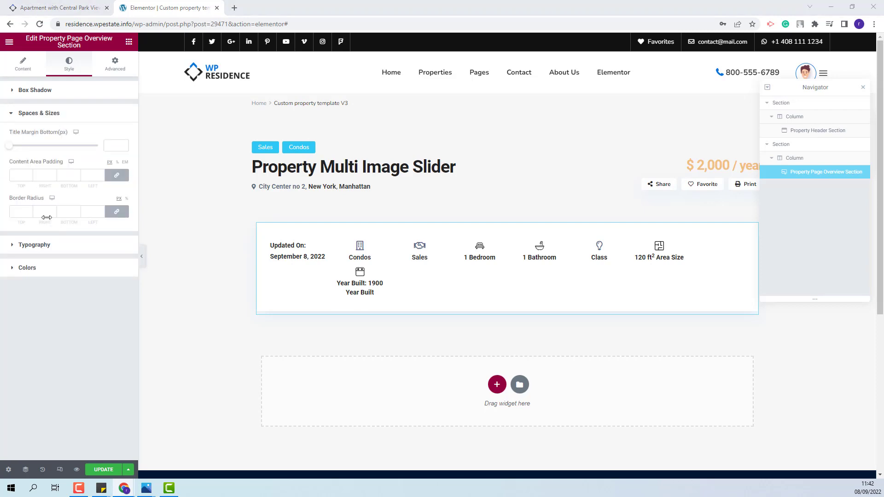
pyautogui.click(16, 212)
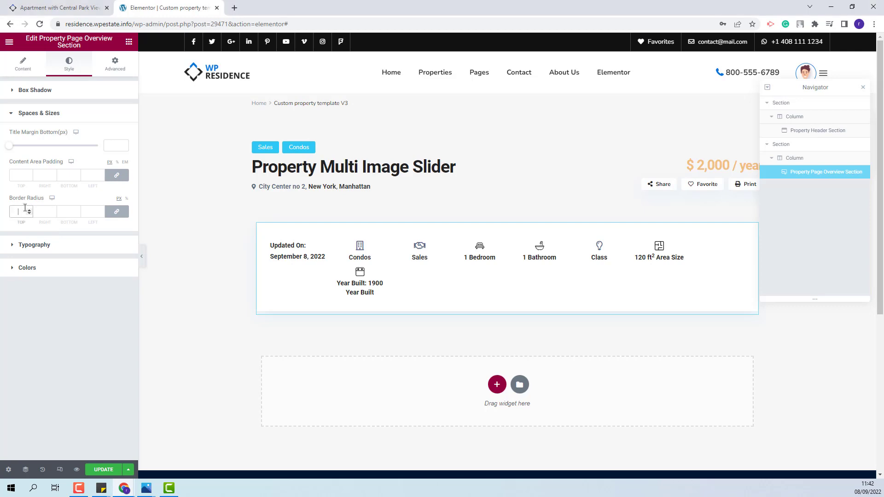
pyautogui.click(34, 245)
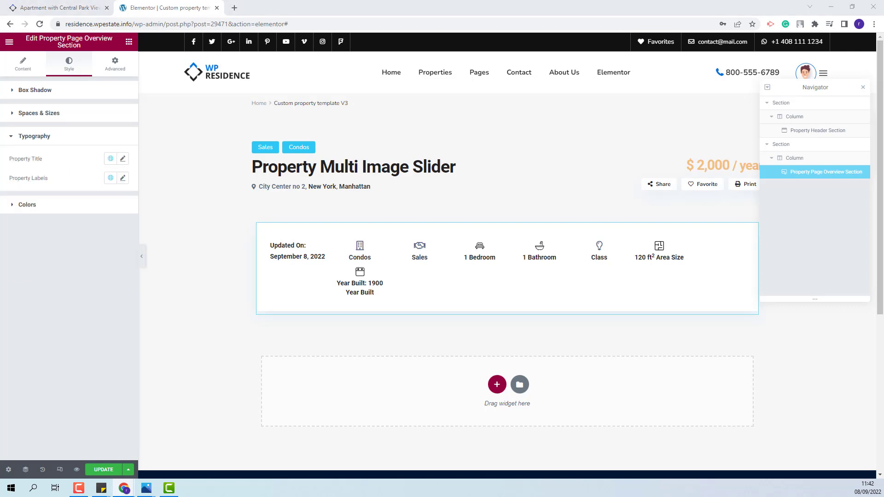
# - Set the overview's Property Labels typography to Nunito Sans at Normal weight
pyautogui.click(122, 159)
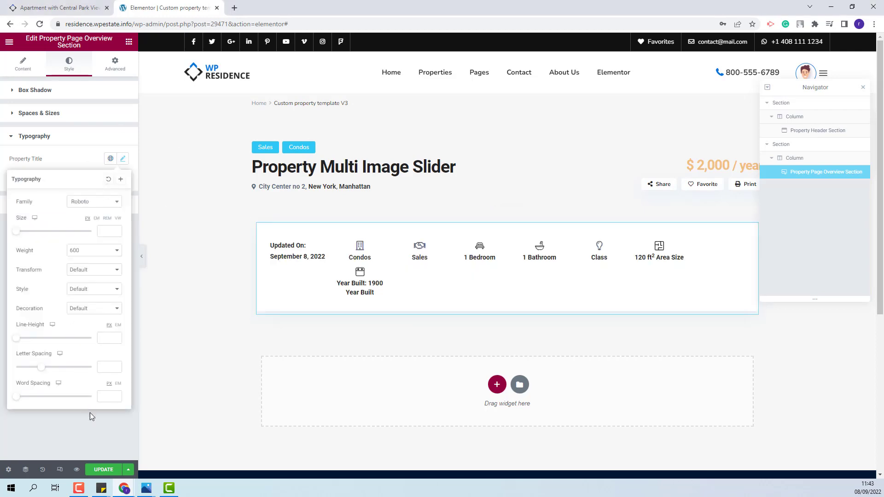
pyautogui.click(83, 164)
pyautogui.click(123, 179)
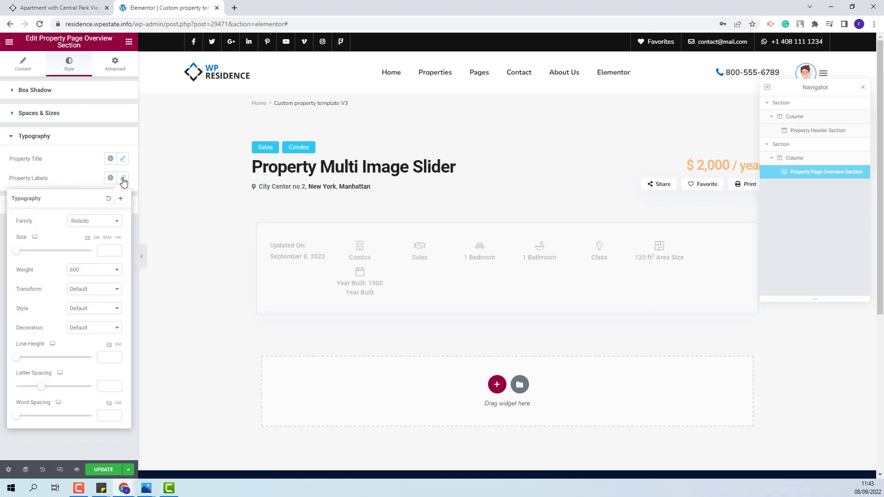
pyautogui.click(98, 222)
pyautogui.write('nunito')
pyautogui.click(114, 259)
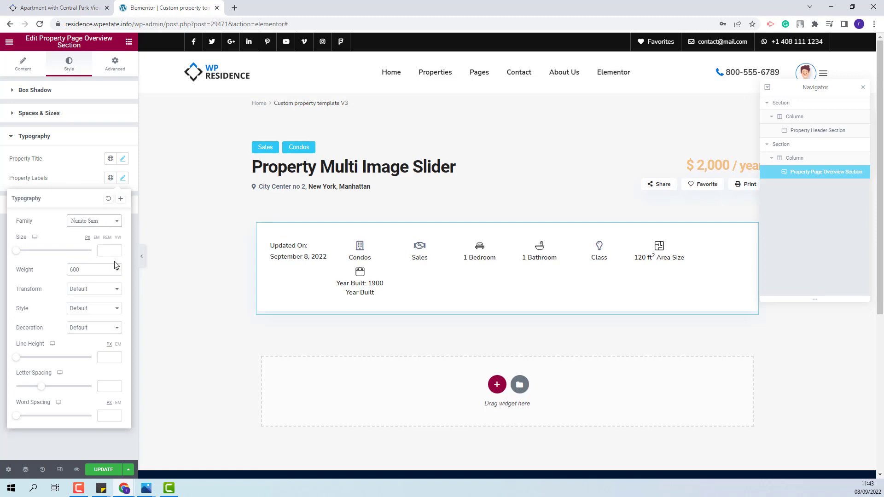
pyautogui.click(83, 273)
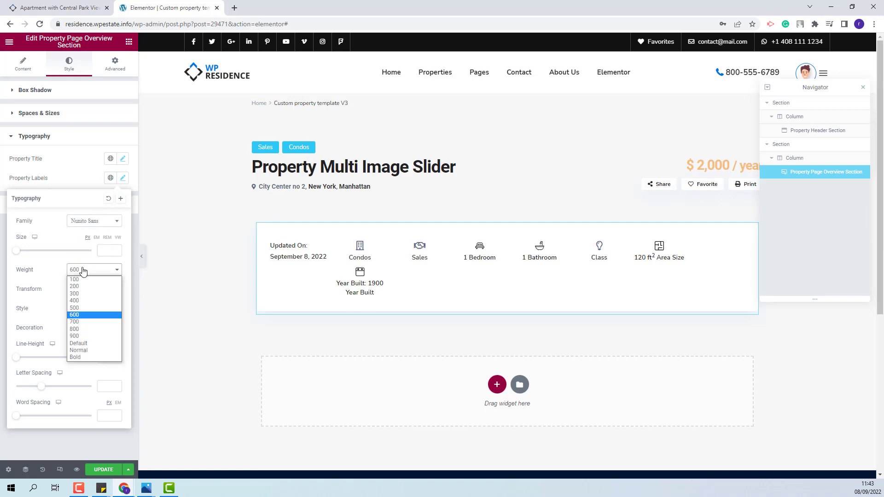
pyautogui.click(88, 351)
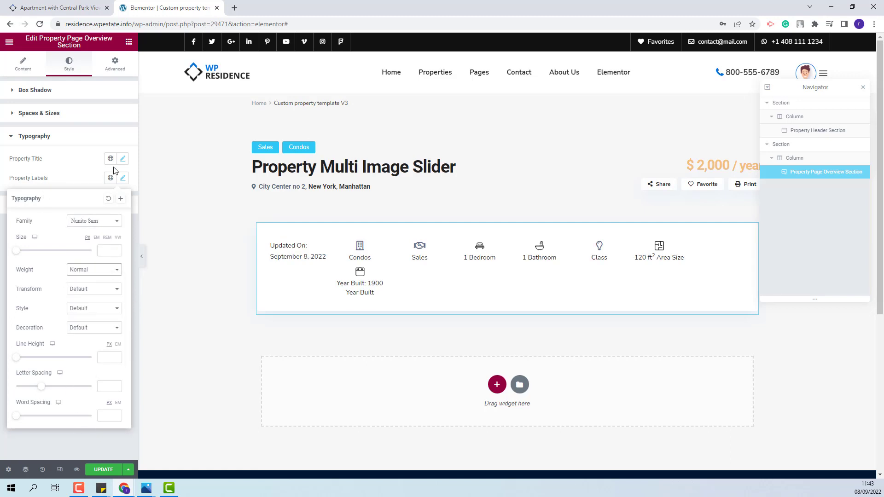
pyautogui.click(79, 167)
pyautogui.click(36, 208)
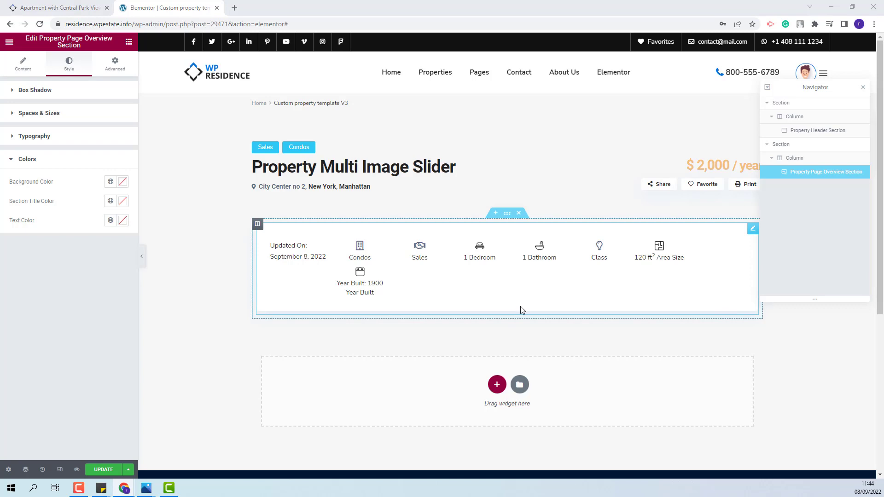
# - Add Property Masonary Gallery - Type 2 below the overview with item height 370 and radius 7
pyautogui.click(129, 41)
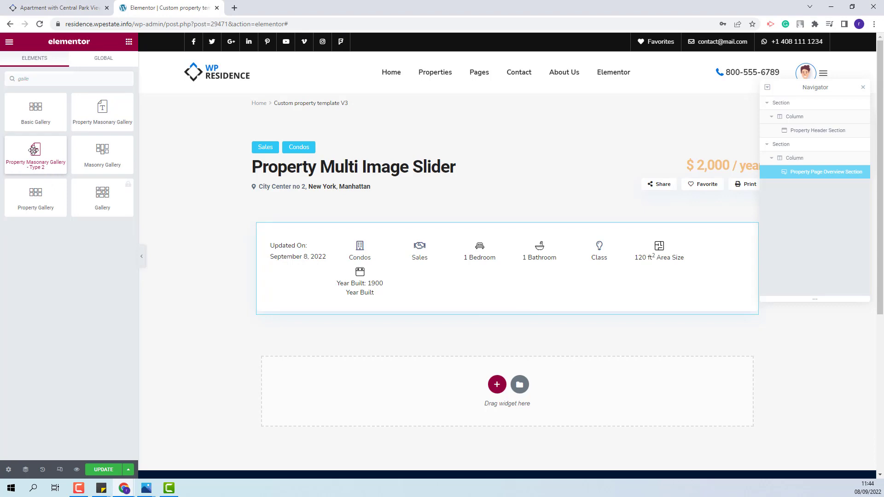
pyautogui.moveTo(33, 149); pyautogui.dragTo(519, 383)
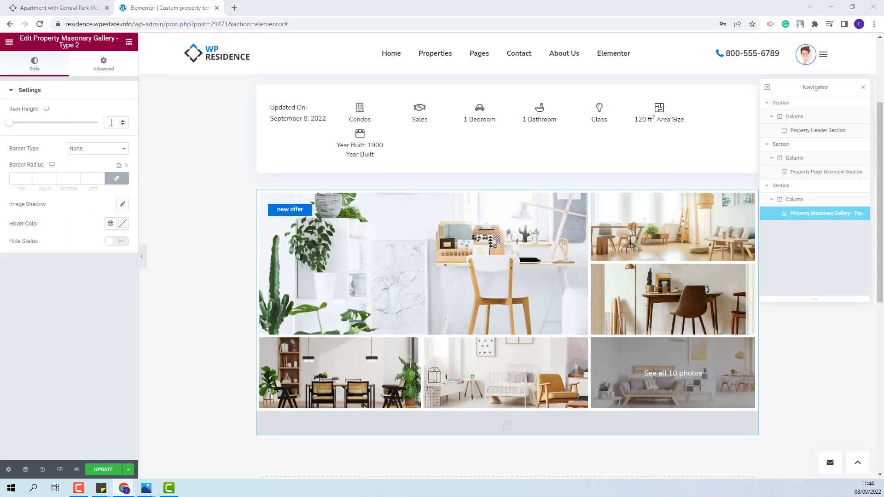
pyautogui.click(111, 123)
pyautogui.write('370')
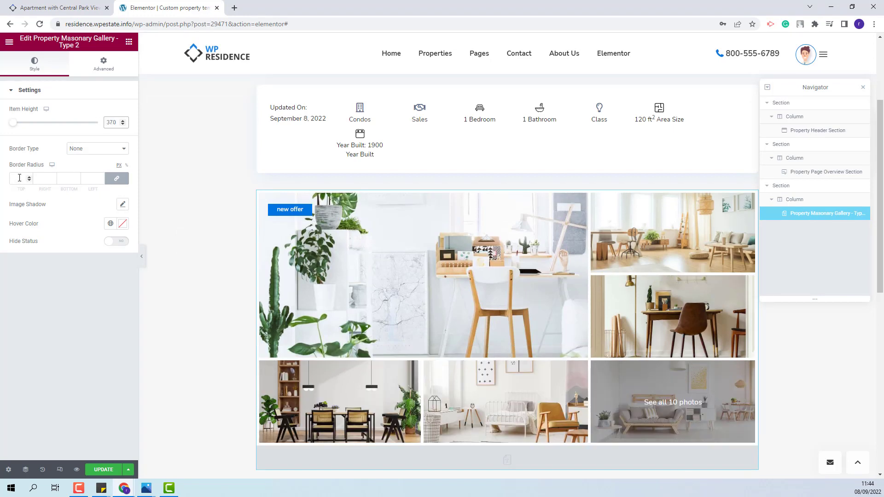
pyautogui.click(20, 178)
pyautogui.write('7')
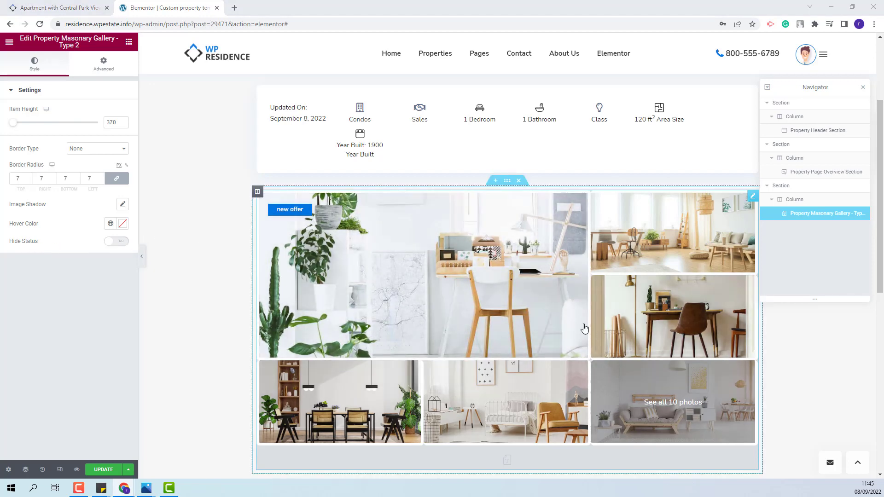
pyautogui.scroll(-2, 594, 272)
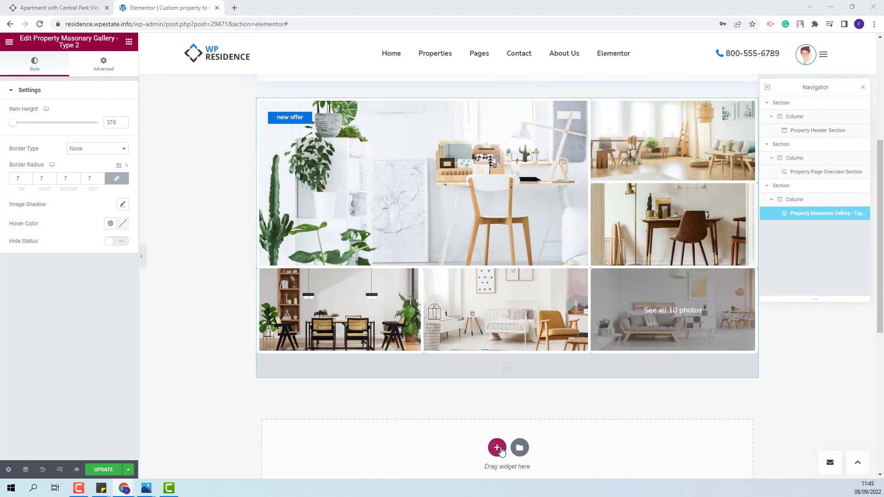
pyautogui.click(497, 454)
pyautogui.scroll(-2, 439, 386)
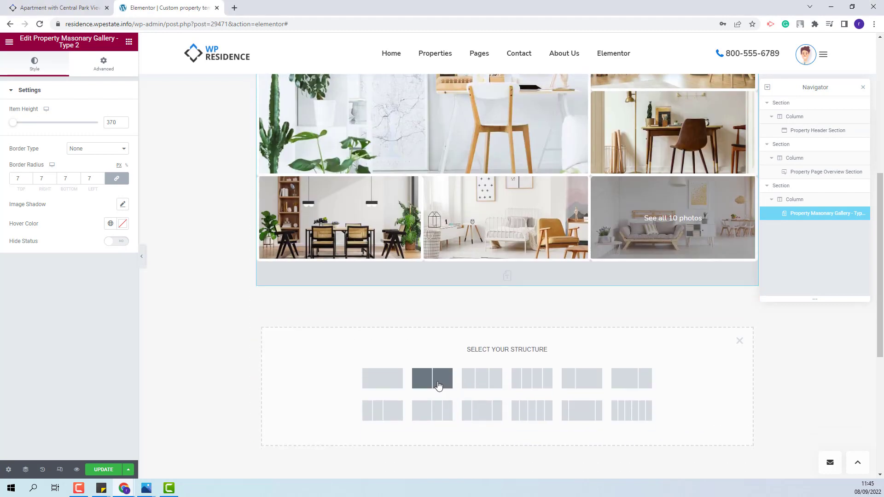
# - Insert a two-column section below the gallery with a top margin of 10
pyautogui.click(439, 386)
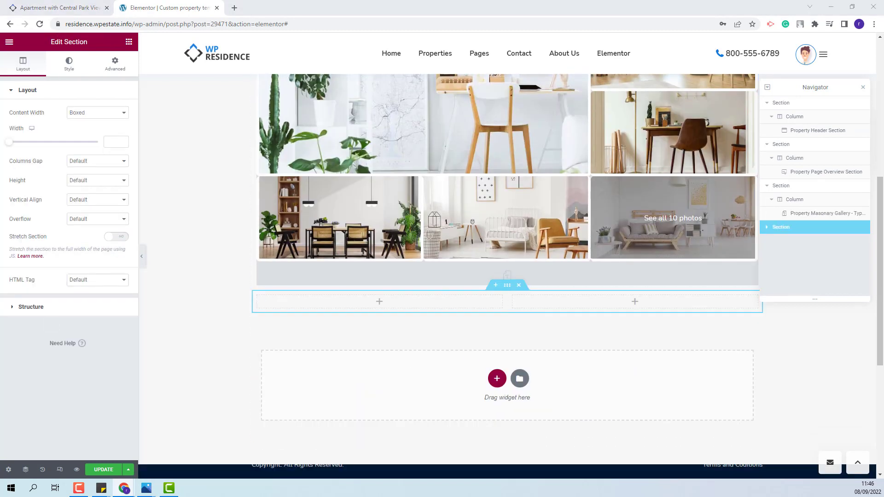
pyautogui.click(121, 70)
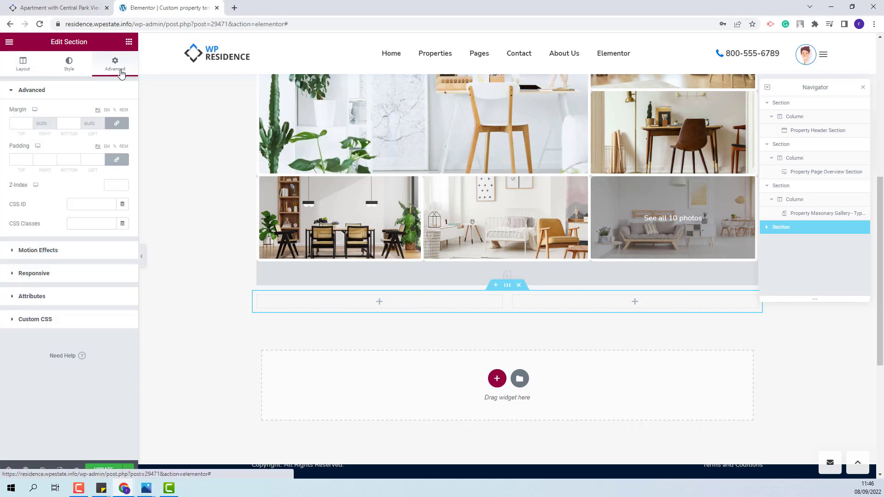
pyautogui.click(13, 123)
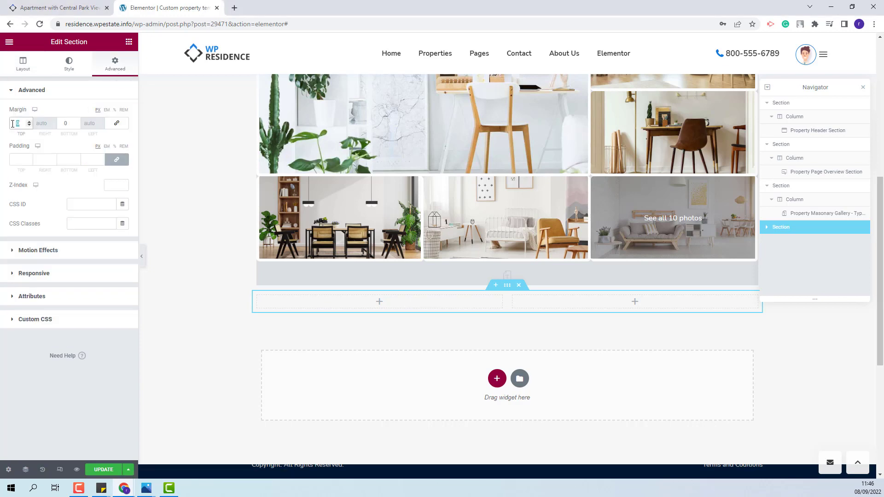
pyautogui.write('10')
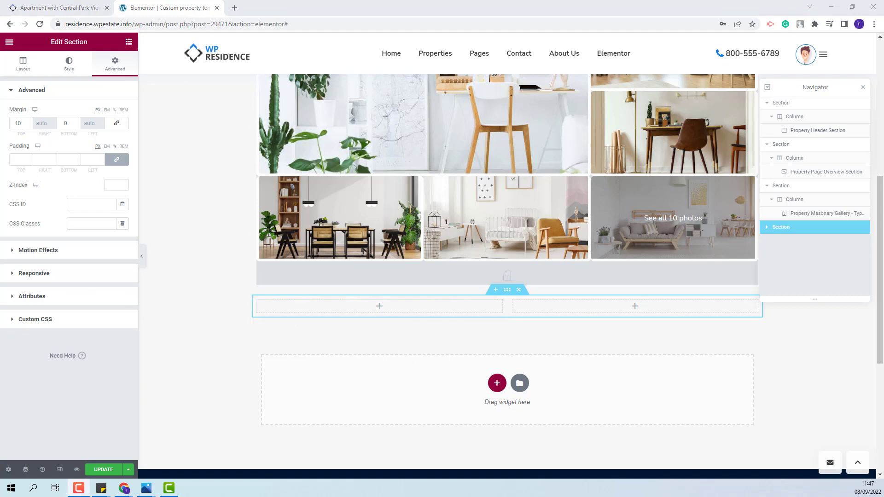
pyautogui.press('Escape')
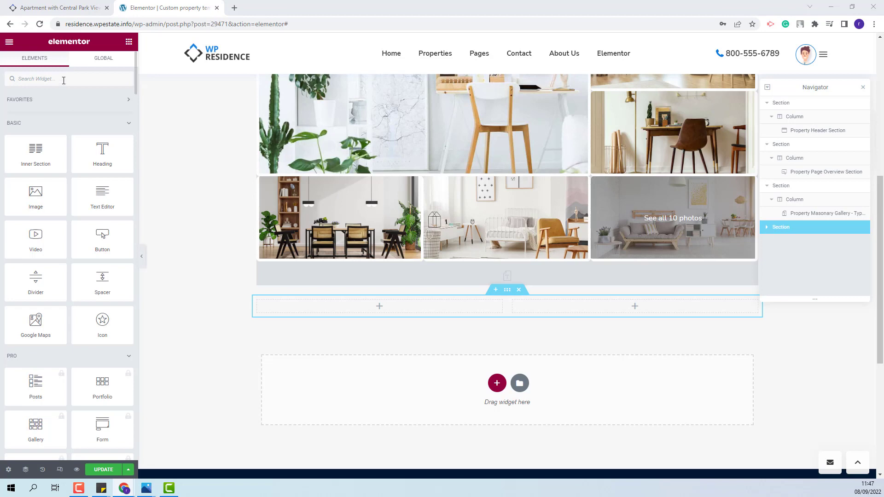
# - Search 'descrip' and drop the Property Page Description Section into the left column
pyautogui.click(63, 79)
pyautogui.write('descrip')
pyautogui.moveTo(33, 106); pyautogui.dragTo(340, 307)
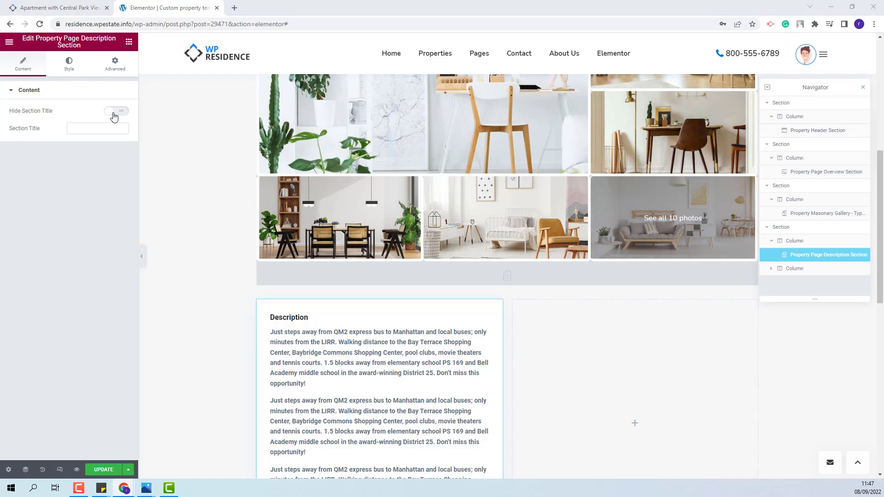
# - Set the Description section title's font family to Nunito Sans
pyautogui.click(115, 111)
pyautogui.click(115, 111)
pyautogui.click(68, 65)
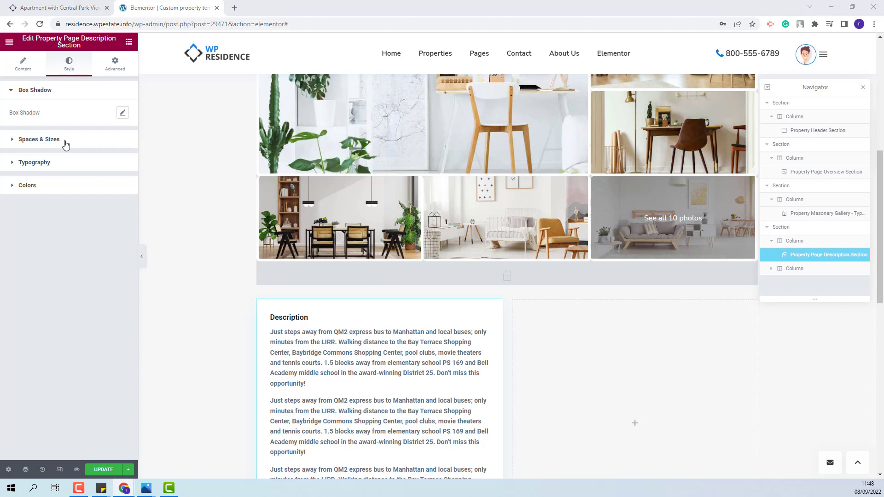
pyautogui.click(65, 143)
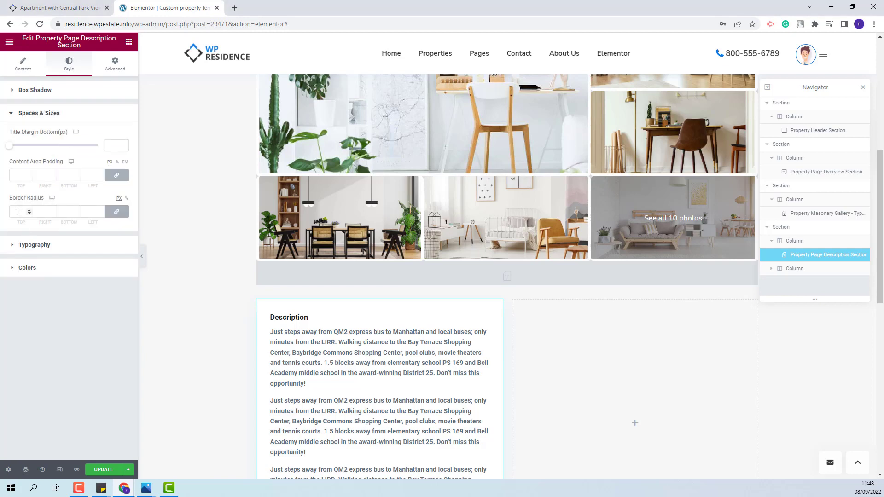
pyautogui.click(18, 212)
pyautogui.click(81, 248)
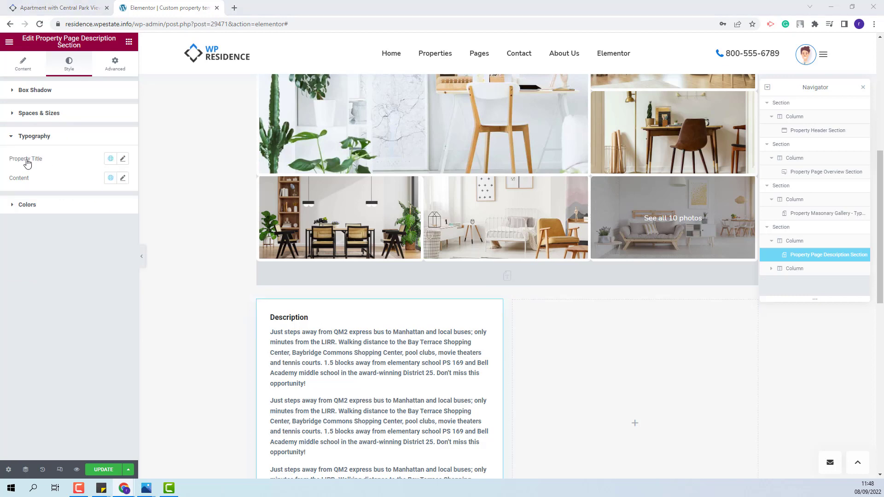
pyautogui.click(123, 158)
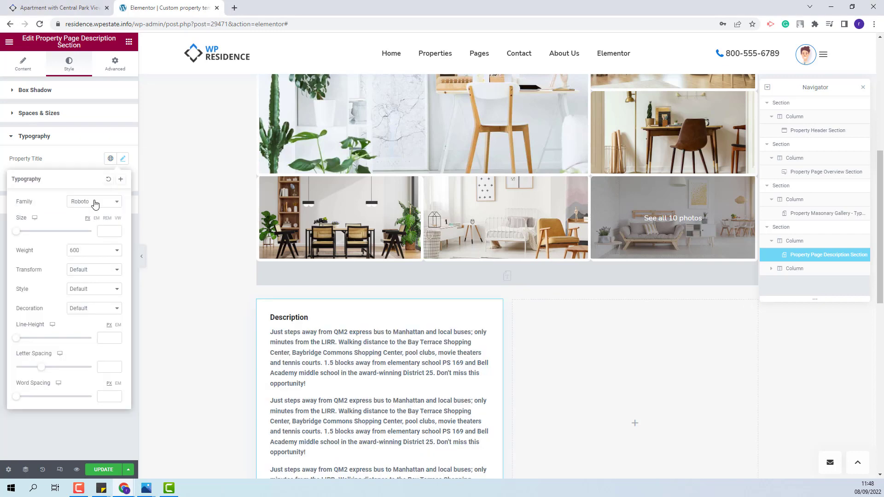
pyautogui.click(95, 203)
pyautogui.write('nunito')
pyautogui.click(96, 252)
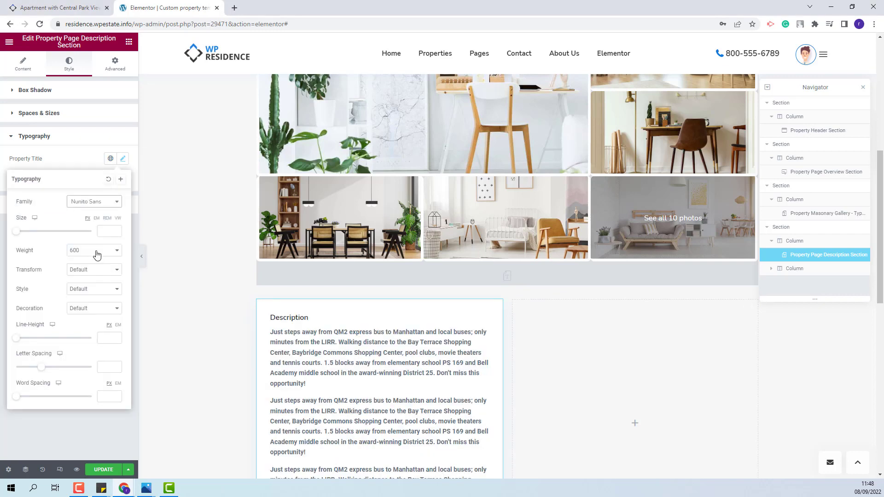
pyautogui.click(123, 159)
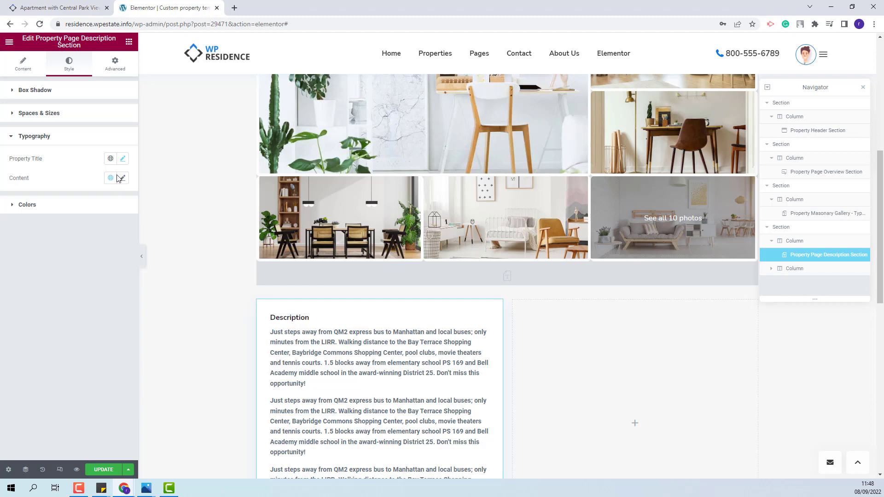
# - Set the description content text to Nunito Sans with a lighter font weight
pyautogui.click(123, 180)
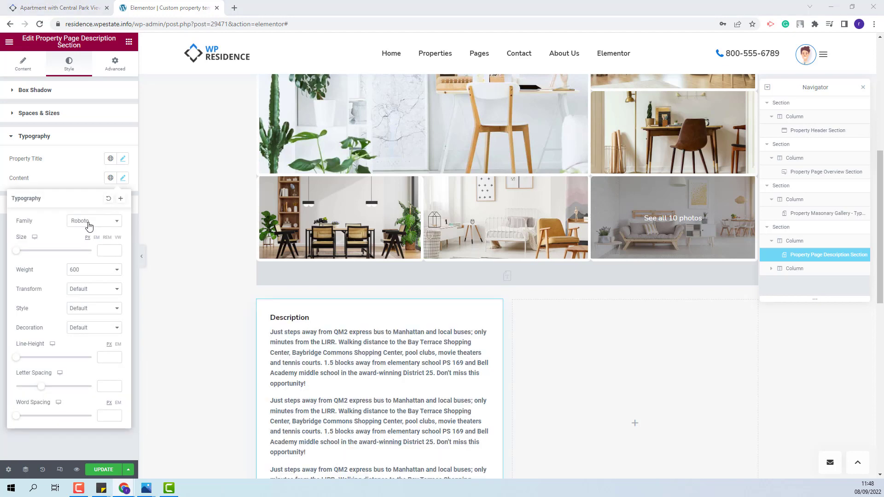
pyautogui.click(89, 226)
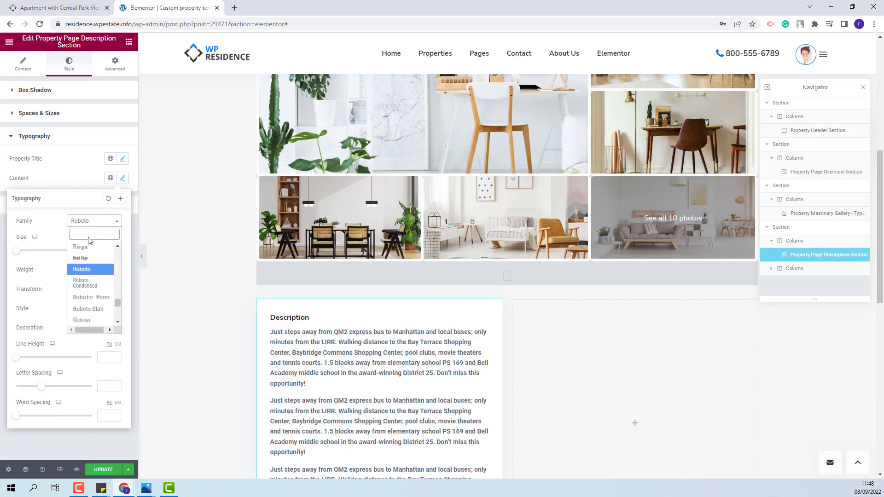
pyautogui.click(88, 264)
pyautogui.click(88, 271)
pyautogui.click(87, 286)
pyautogui.click(63, 166)
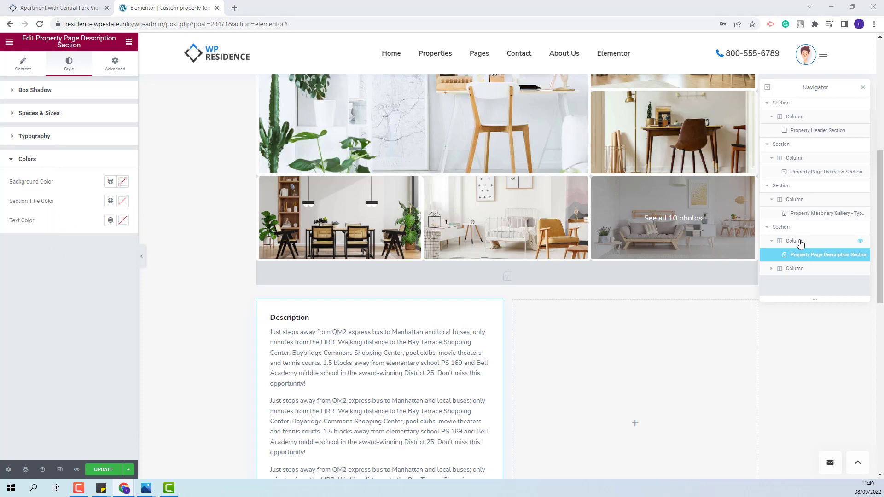
# - Make the description column 60% wide with 10 padding on every side
pyautogui.click(800, 242)
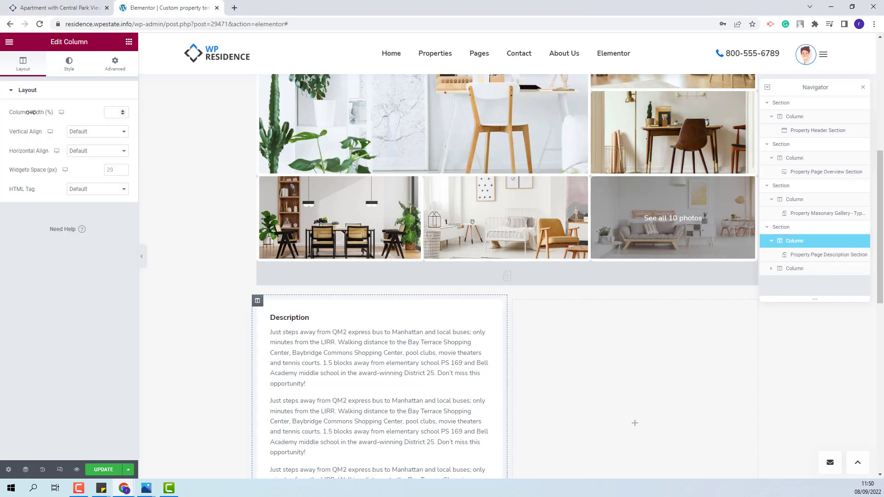
pyautogui.click(114, 112)
pyautogui.write('60')
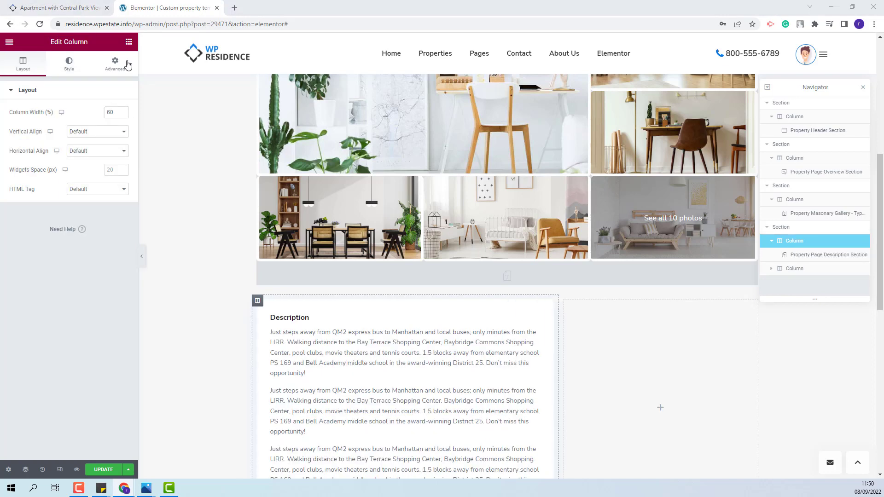
pyautogui.click(115, 63)
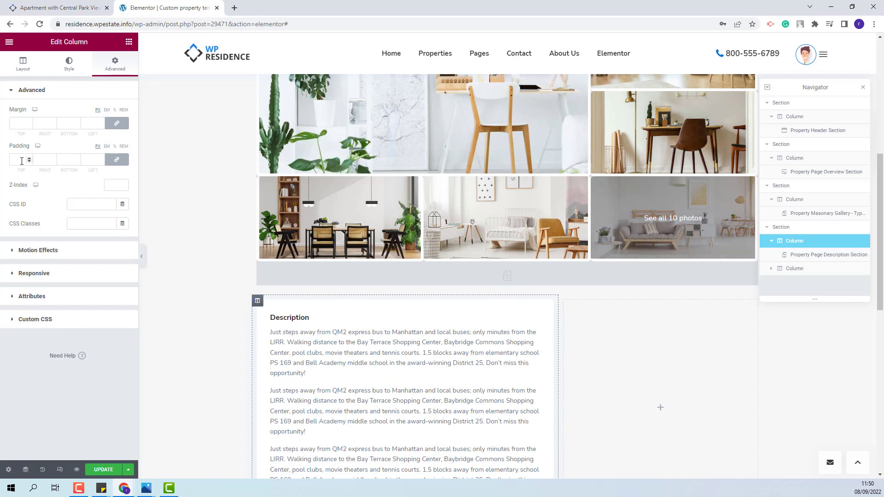
pyautogui.click(22, 161)
pyautogui.write('10')
pyautogui.scroll(-4, 417, 375)
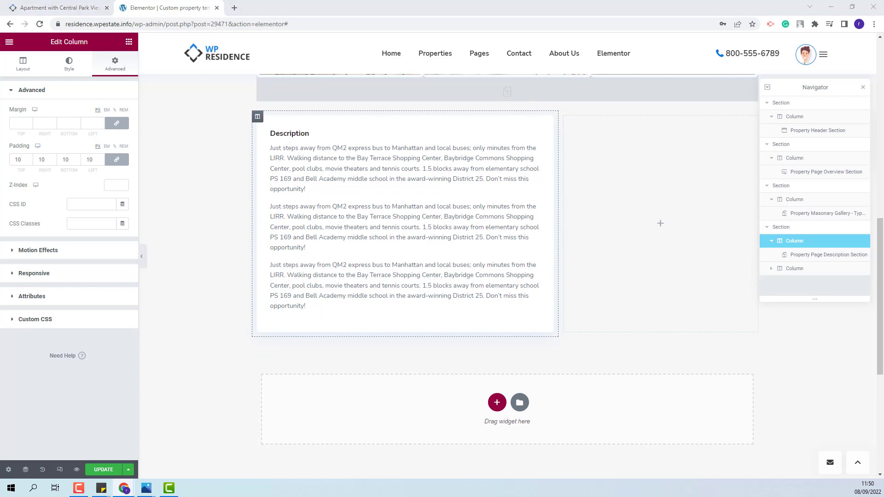
pyautogui.scroll(2, 374, 321)
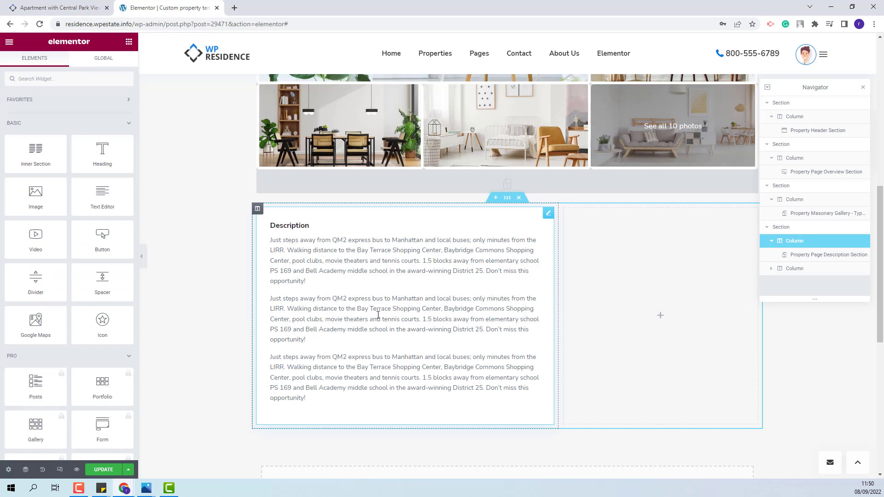
# - Drop the Property Page Details Section below Description and set it to 2 columns
pyautogui.write('details')
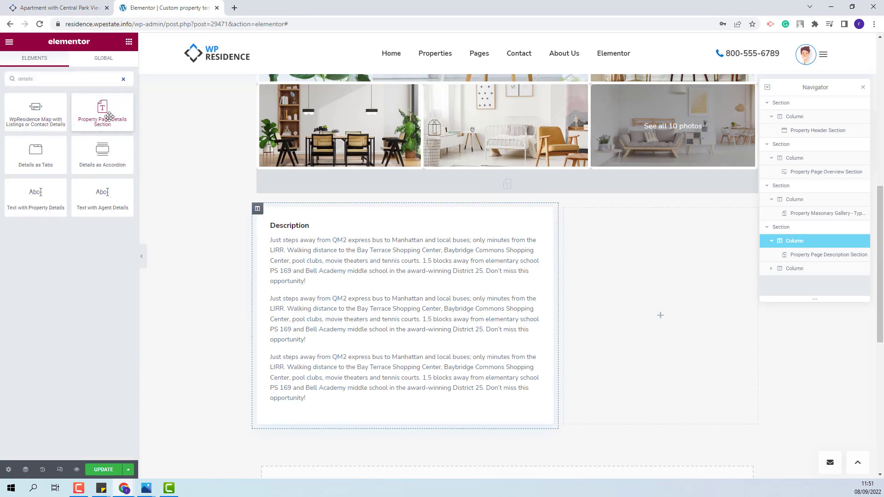
pyautogui.moveTo(110, 116); pyautogui.dragTo(323, 423)
pyautogui.scroll(-4, 367, 331)
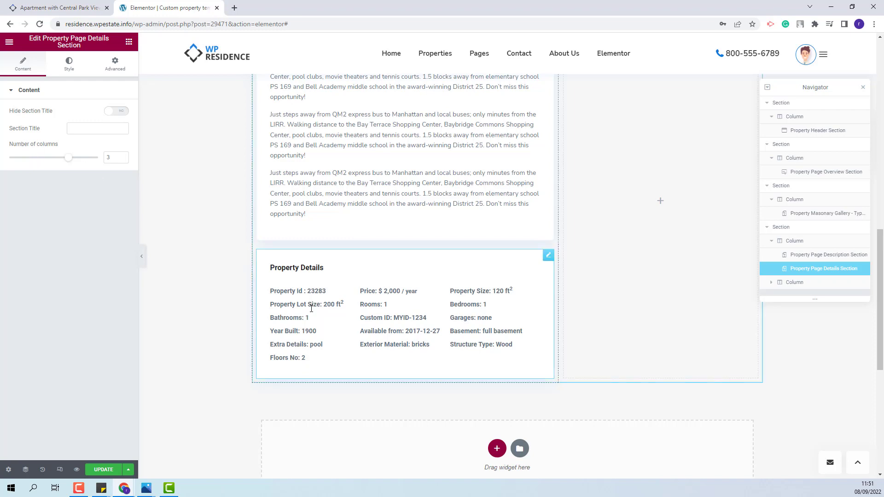
pyautogui.click(123, 161)
# - Set the details section title font to Roboto with a chosen weight
pyautogui.click(69, 63)
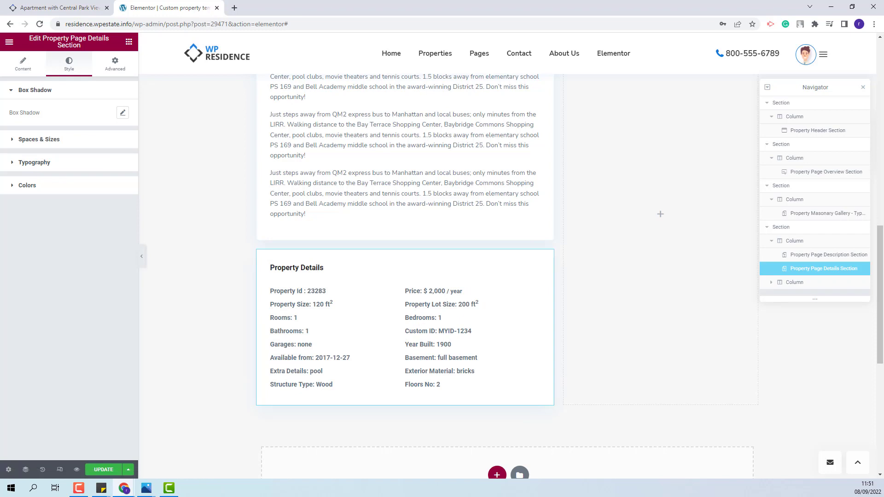
pyautogui.click(47, 143)
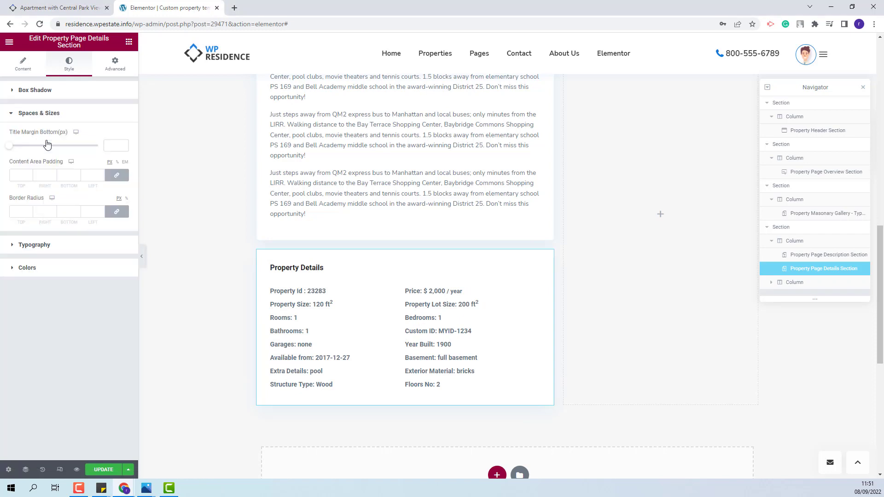
pyautogui.click(17, 212)
pyautogui.click(45, 245)
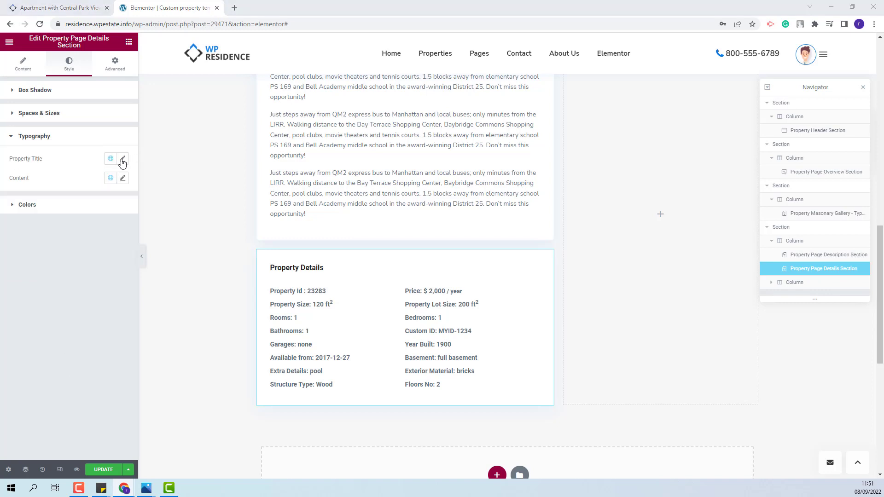
pyautogui.click(123, 159)
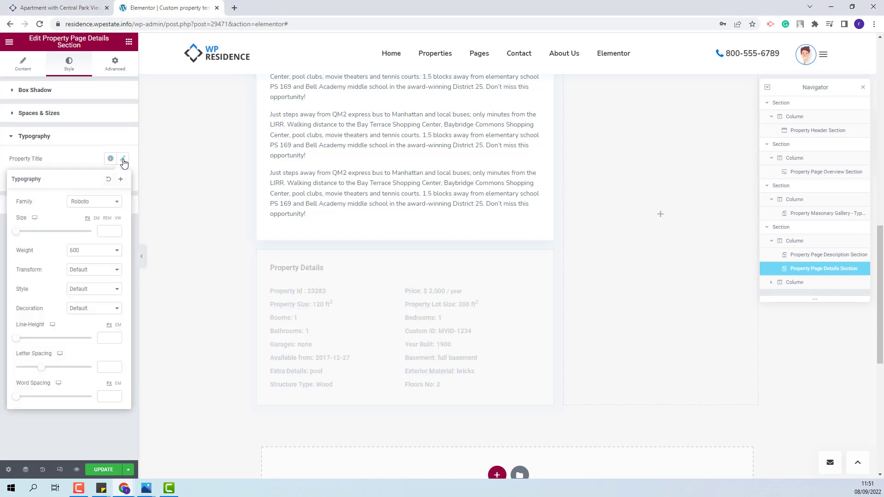
pyautogui.click(101, 203)
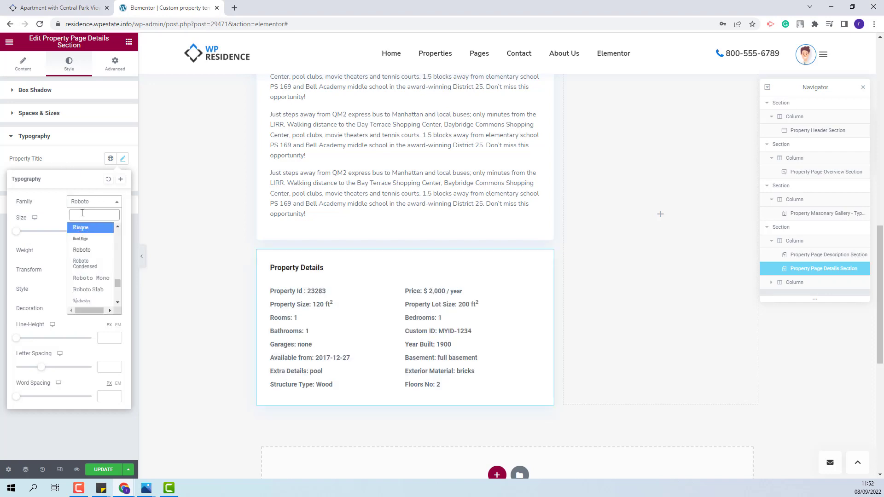
pyautogui.write('roboto')
pyautogui.click(87, 239)
pyautogui.click(75, 251)
pyautogui.click(80, 302)
pyautogui.click(123, 158)
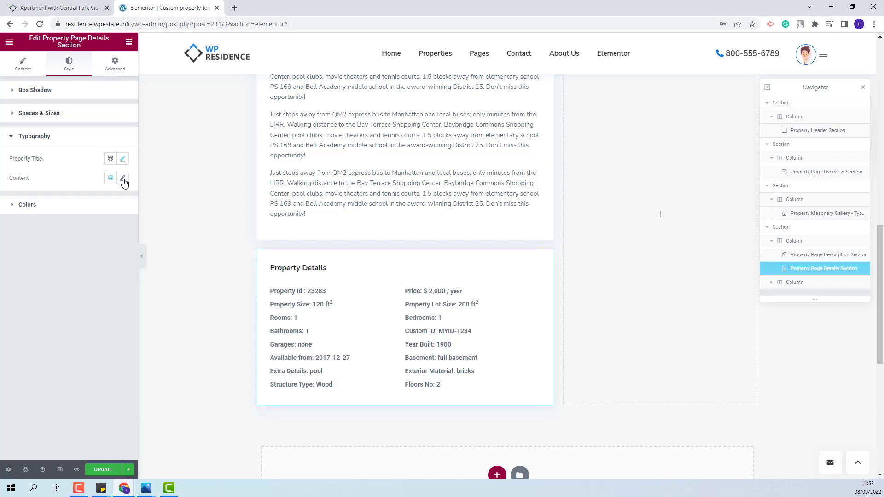
# - Set the details content text to Roboto in a lighter weight
pyautogui.click(123, 178)
pyautogui.click(89, 223)
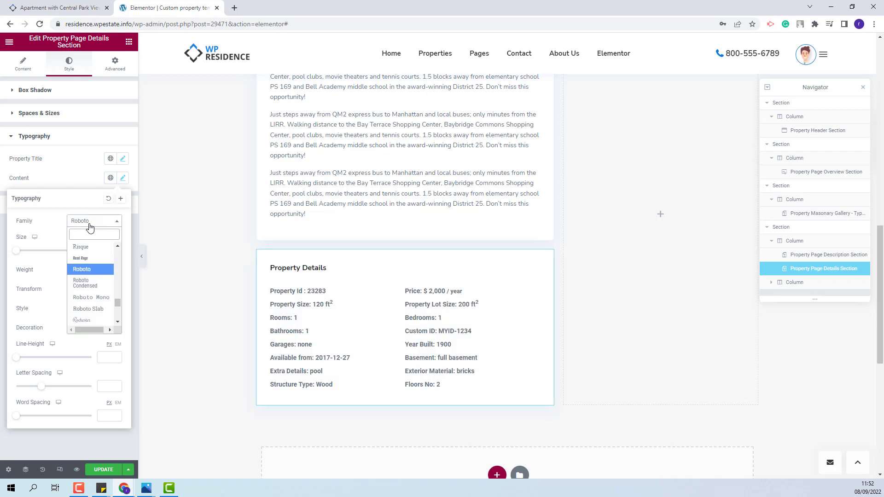
pyautogui.click(110, 269)
pyautogui.click(110, 270)
pyautogui.click(78, 350)
pyautogui.click(309, 371)
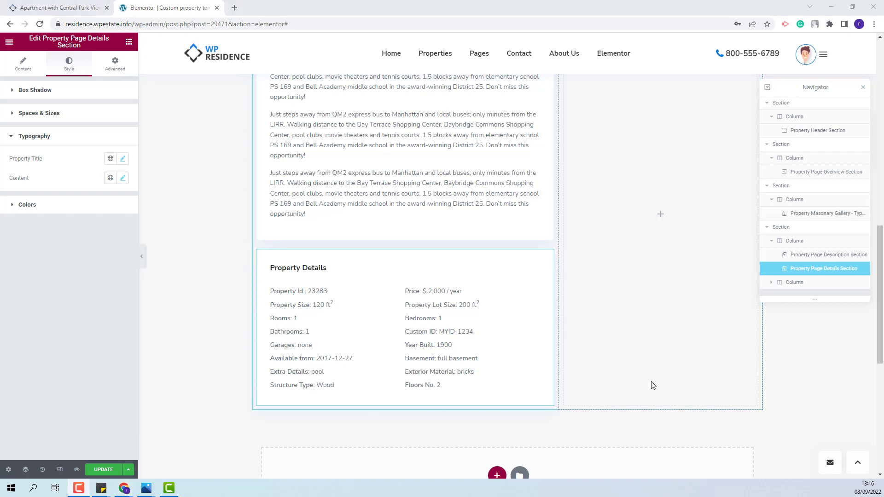
pyautogui.click(46, 129)
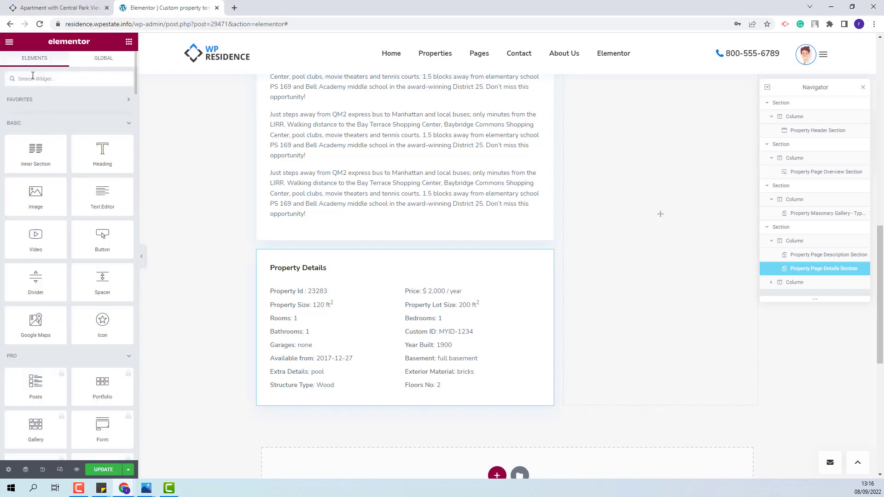
# - Drop the Property Page Address Section into the right column with 1 column
pyautogui.write('address')
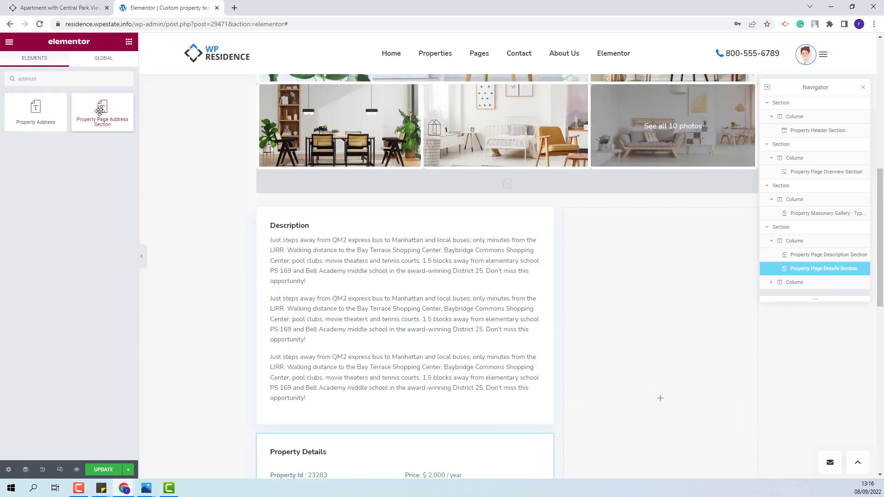
pyautogui.moveTo(99, 112); pyautogui.dragTo(626, 240)
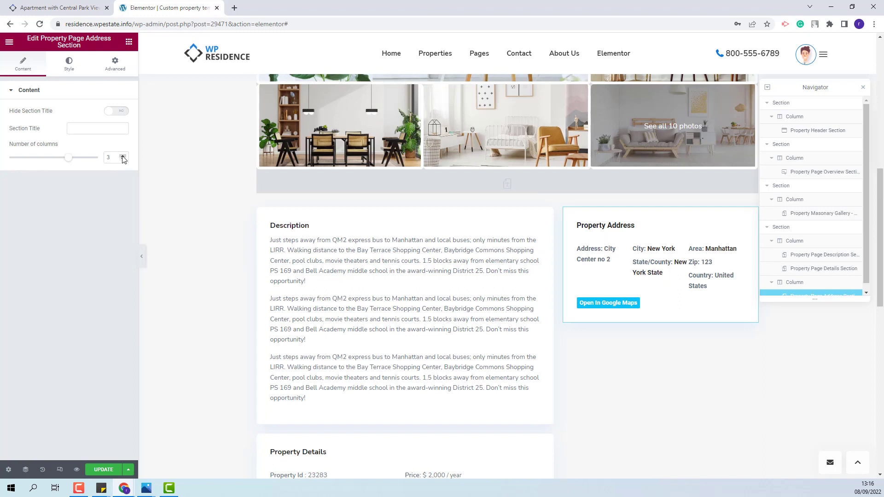
pyautogui.click(123, 159)
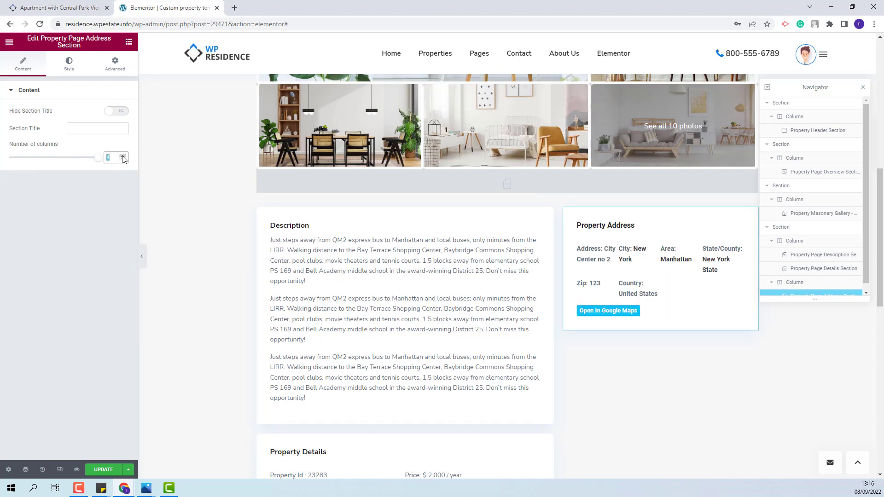
# - Give the address title Roboto at weight 600
pyautogui.click(69, 64)
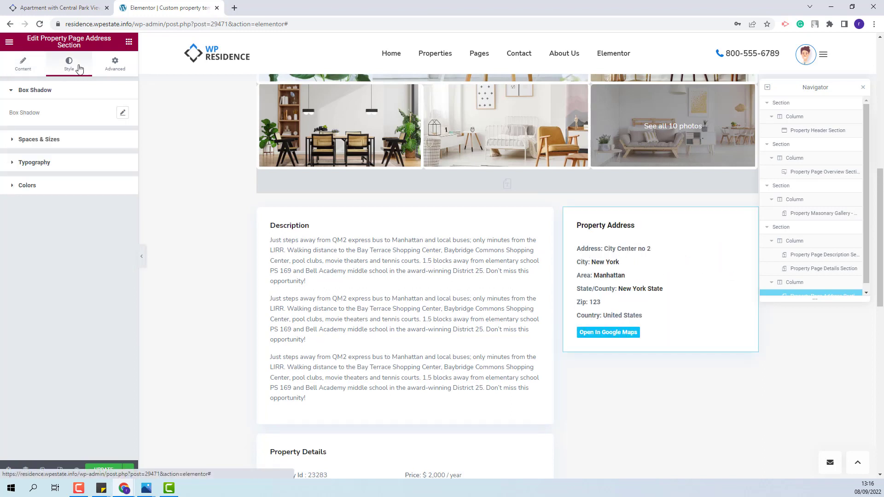
pyautogui.click(65, 140)
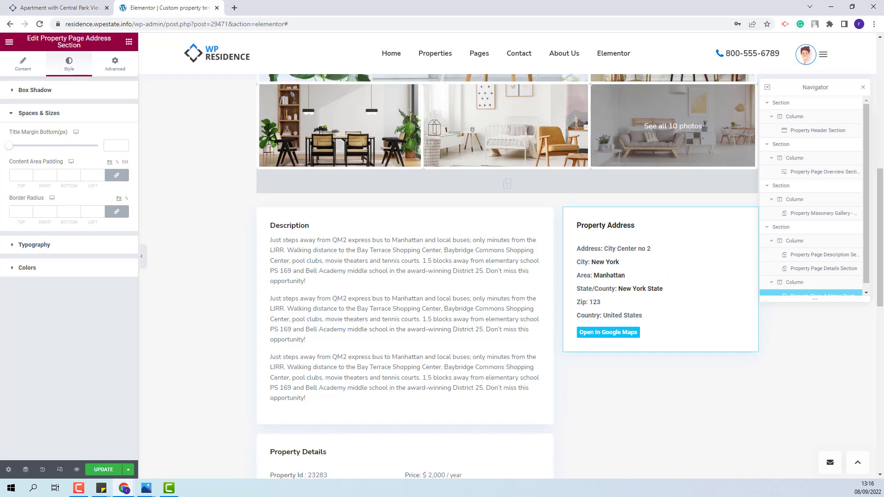
pyautogui.click(26, 213)
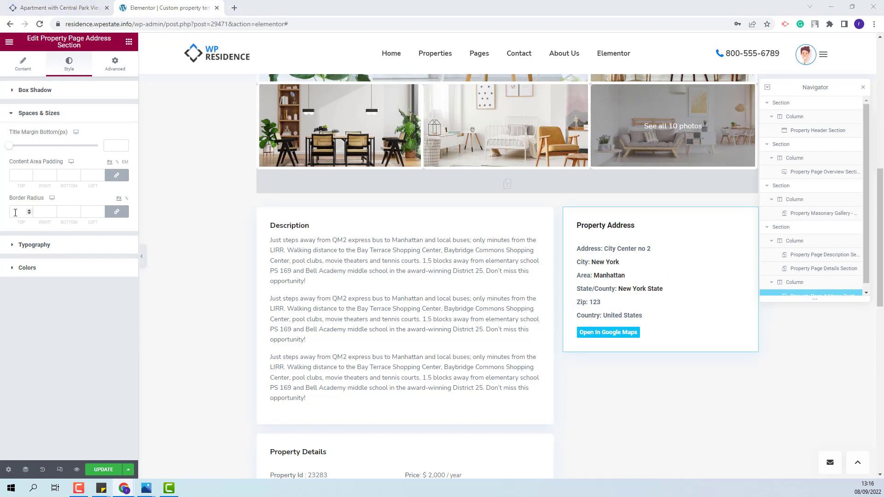
pyautogui.click(36, 245)
pyautogui.click(123, 159)
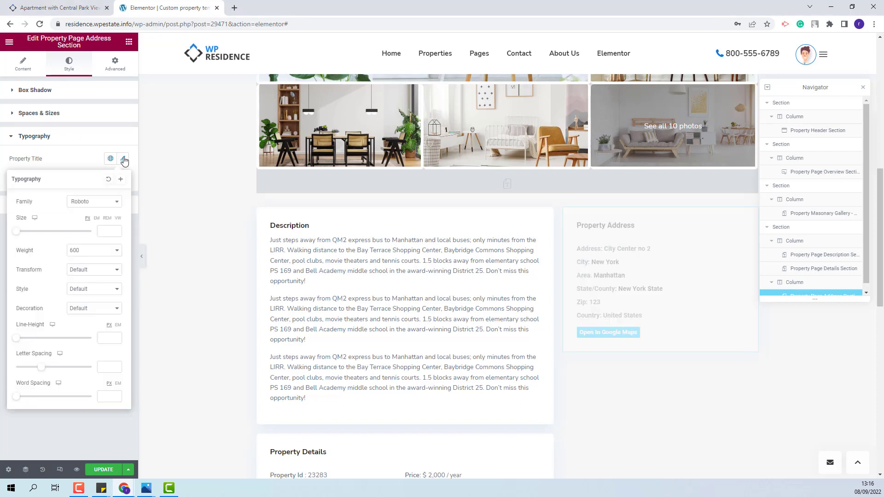
pyautogui.click(97, 203)
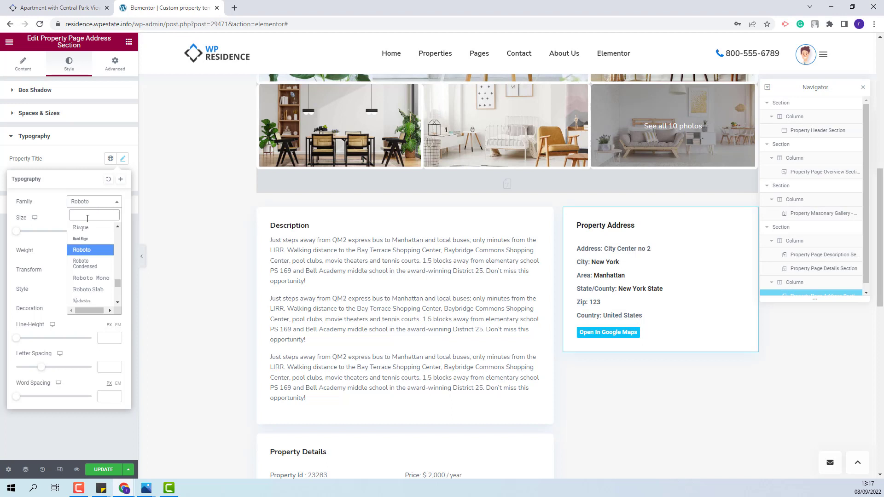
pyautogui.click(94, 250)
pyautogui.click(106, 299)
# - Set the address content text to Nunito Sans with a chosen weight
pyautogui.click(123, 179)
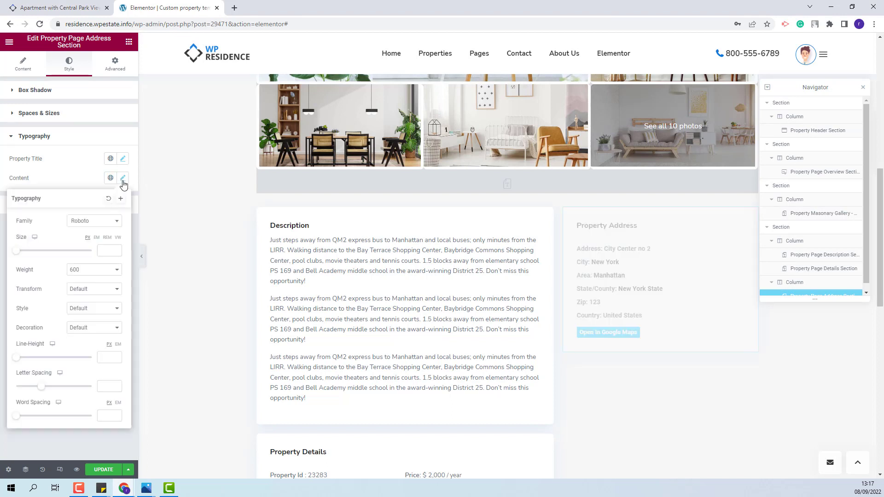
pyautogui.click(96, 222)
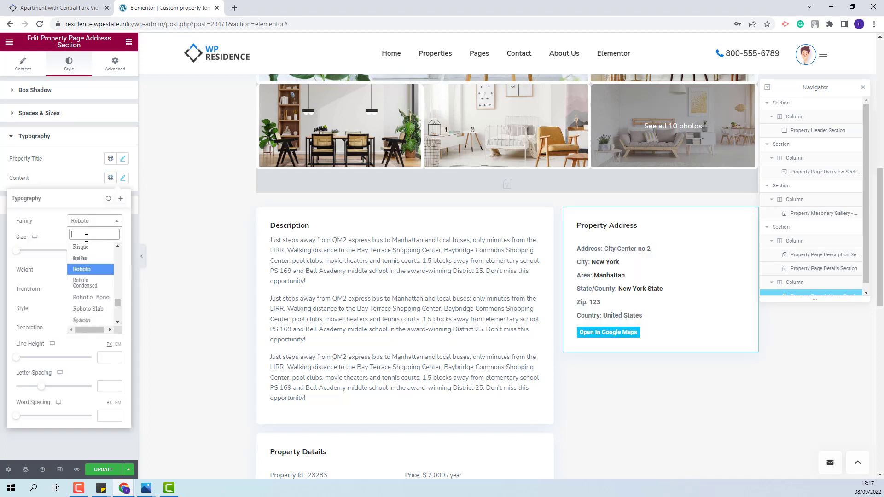
pyautogui.write('nu')
pyautogui.click(86, 269)
pyautogui.click(87, 272)
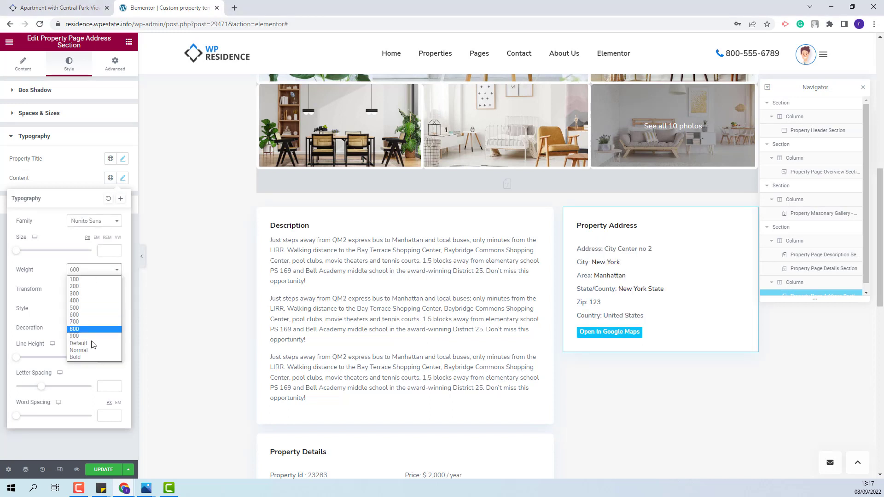
pyautogui.click(89, 351)
pyautogui.click(43, 210)
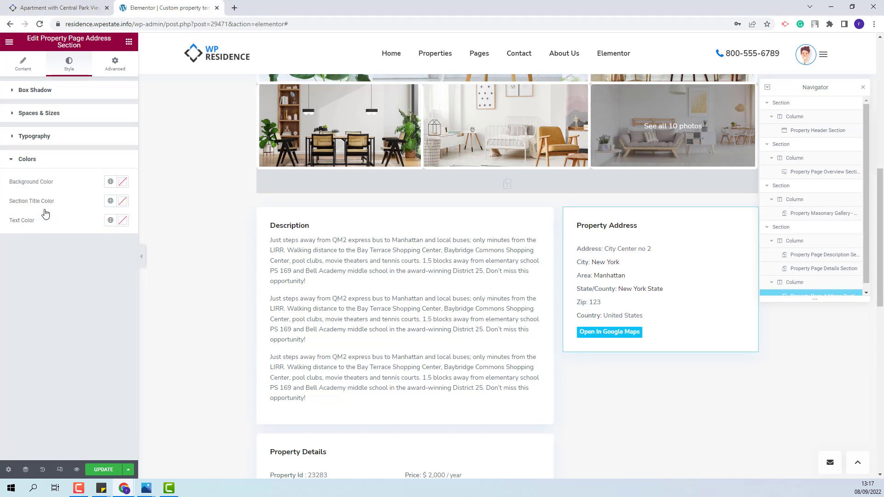
pyautogui.click(55, 161)
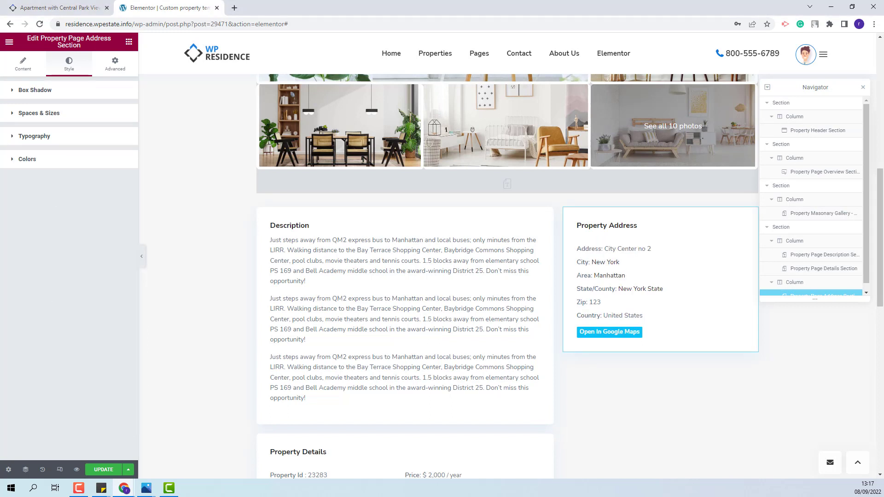
pyautogui.click(129, 42)
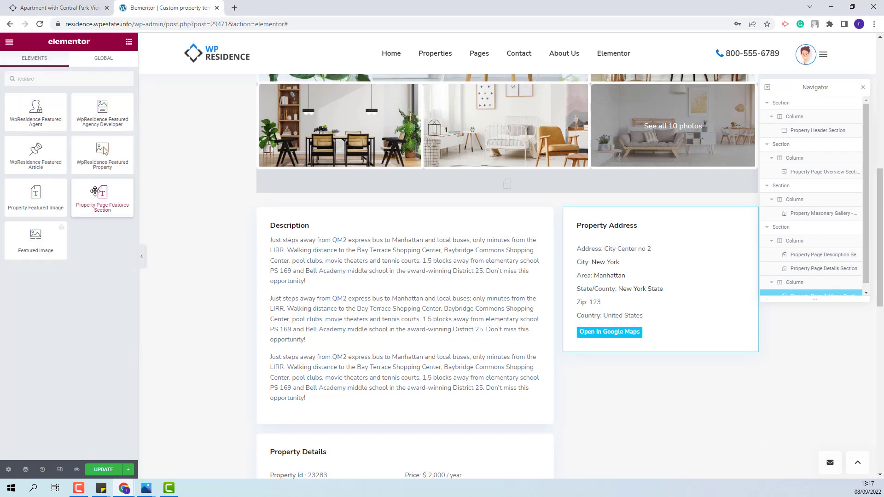
# - Drop the Property Page Features Section below the address, amenities in 2 columns
pyautogui.moveTo(95, 192); pyautogui.dragTo(663, 385)
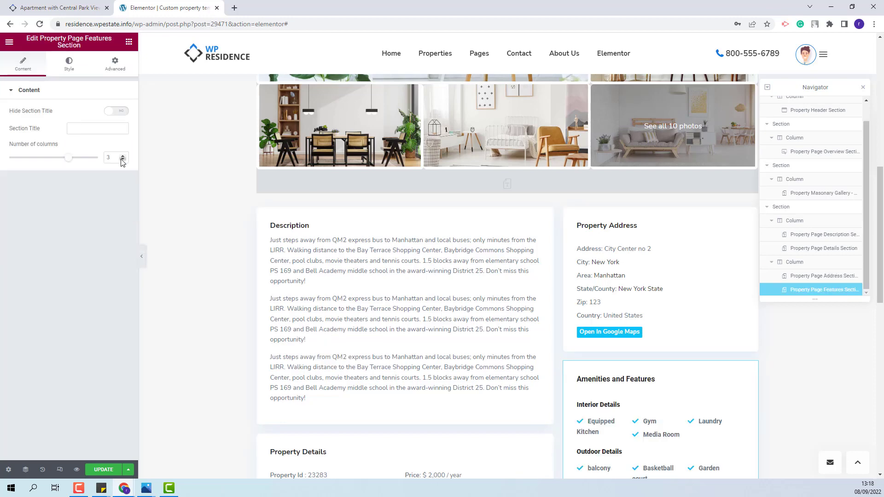
pyautogui.click(122, 159)
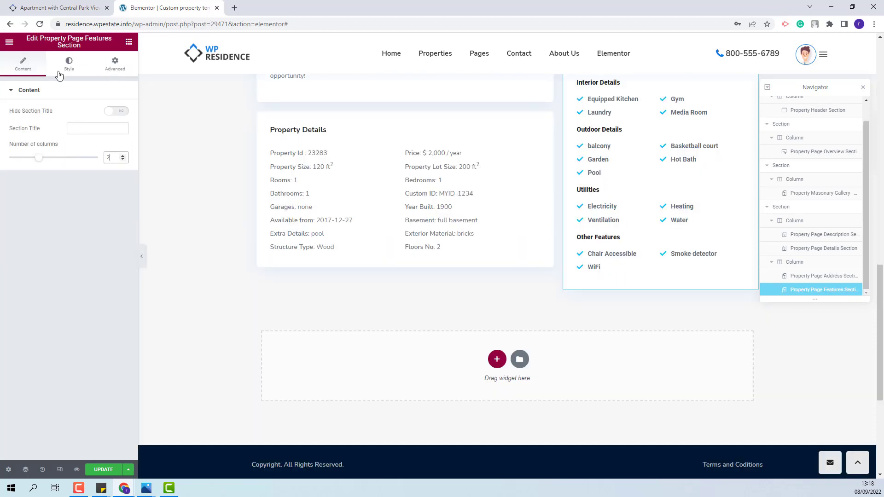
pyautogui.click(68, 69)
pyautogui.click(31, 140)
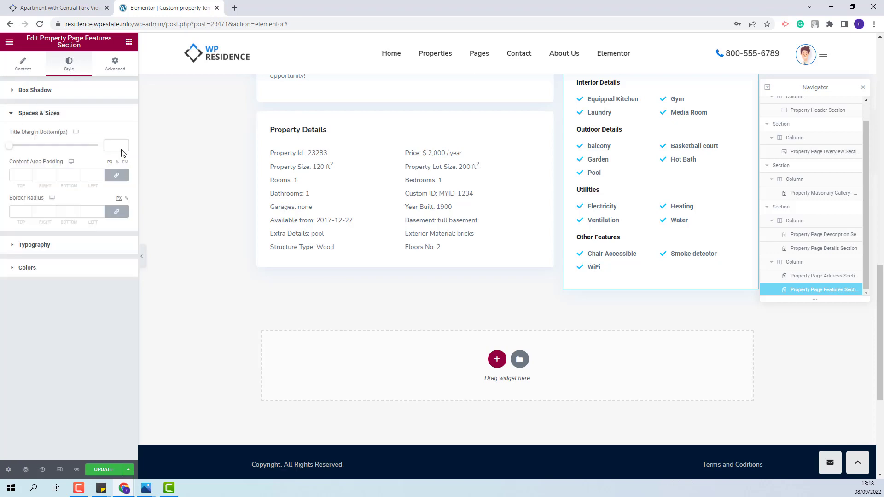
pyautogui.click(23, 215)
# - Set the features section title font to Nunito Sans
pyautogui.click(33, 249)
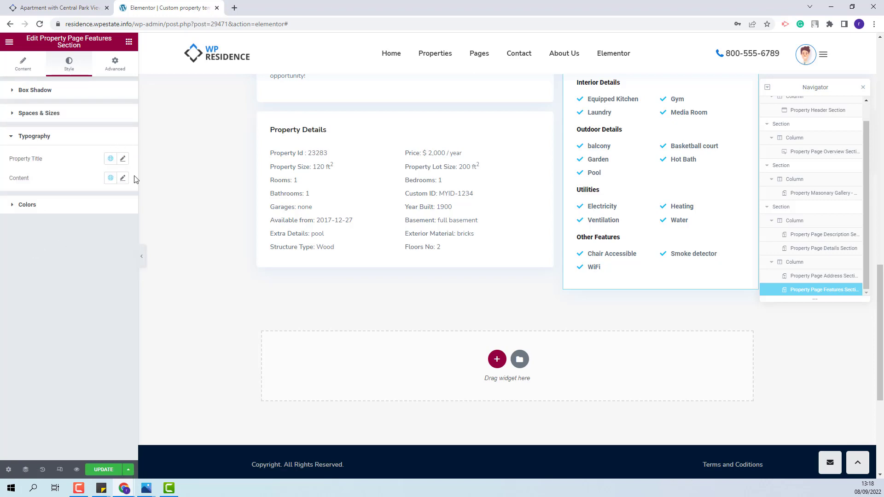
pyautogui.click(123, 159)
pyautogui.click(94, 201)
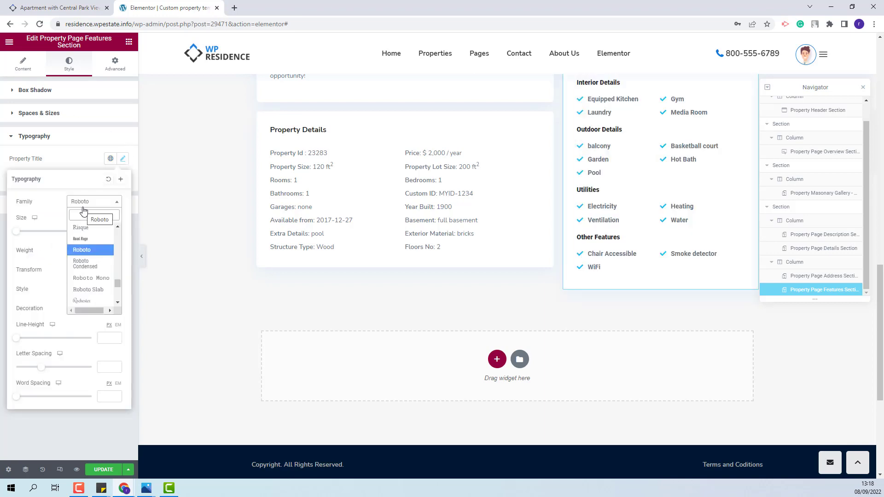
pyautogui.click(96, 260)
pyautogui.click(93, 251)
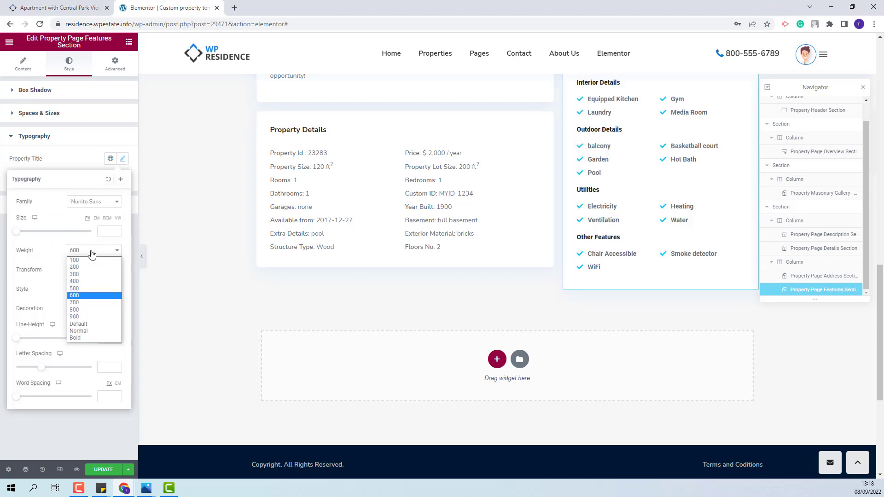
pyautogui.click(123, 178)
pyautogui.click(122, 178)
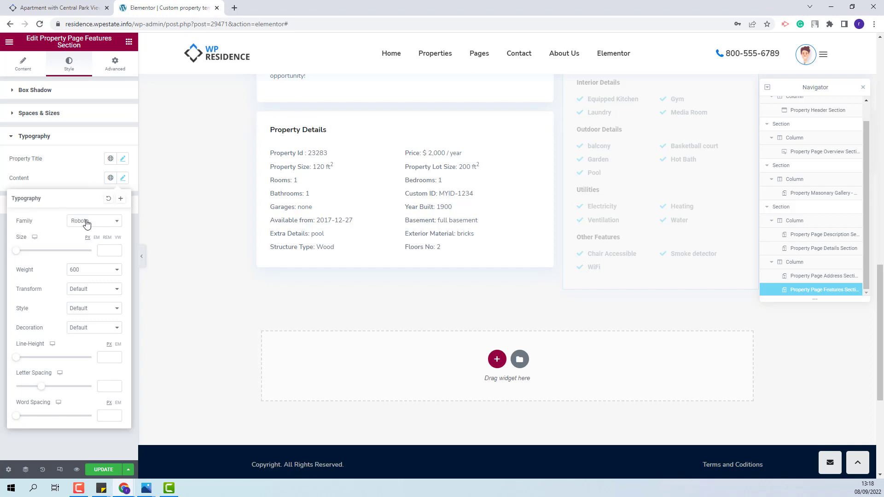
pyautogui.click(122, 178)
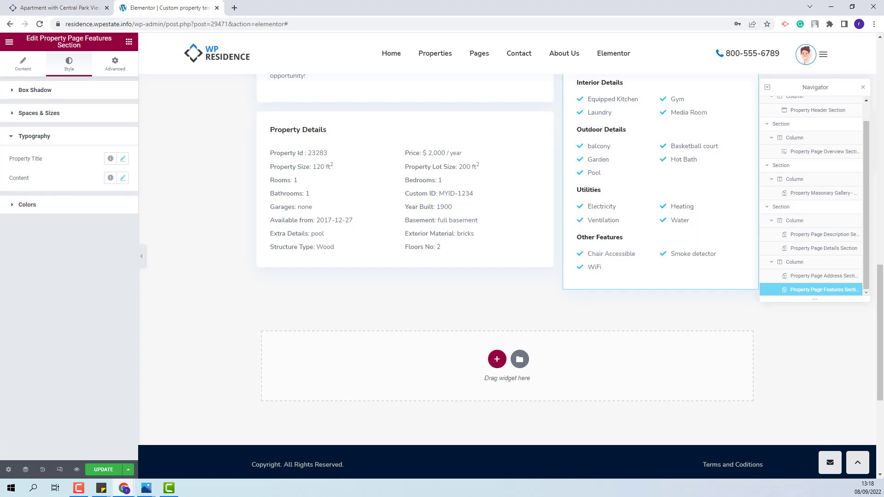
pyautogui.click(129, 42)
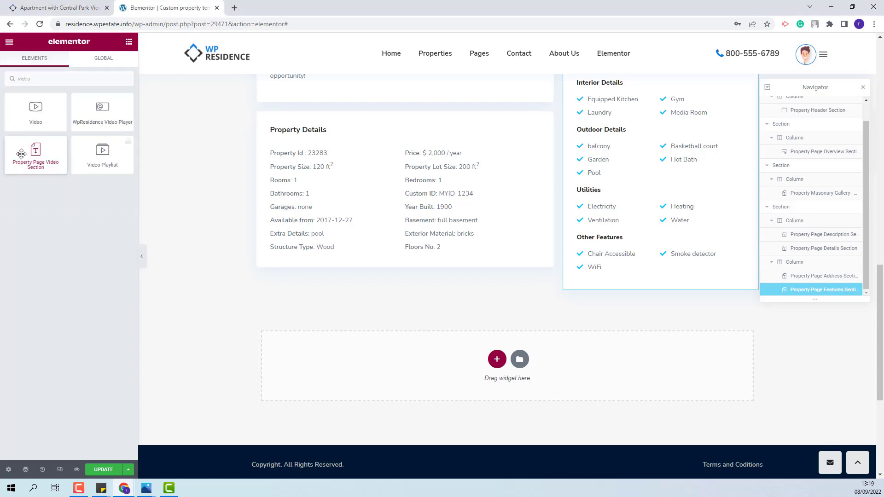
# - Drop the Property Page Video Section below the features with a 7 border radius
pyautogui.moveTo(35, 158); pyautogui.dragTo(661, 295)
pyautogui.click(70, 65)
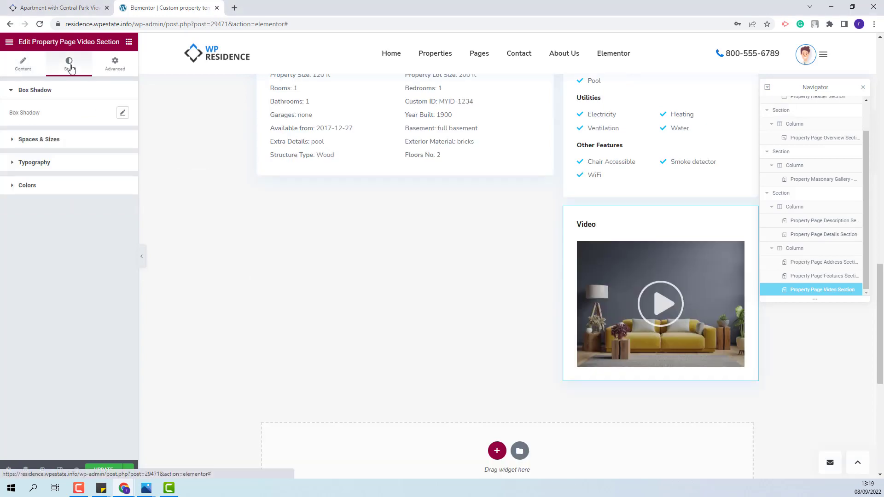
pyautogui.click(53, 140)
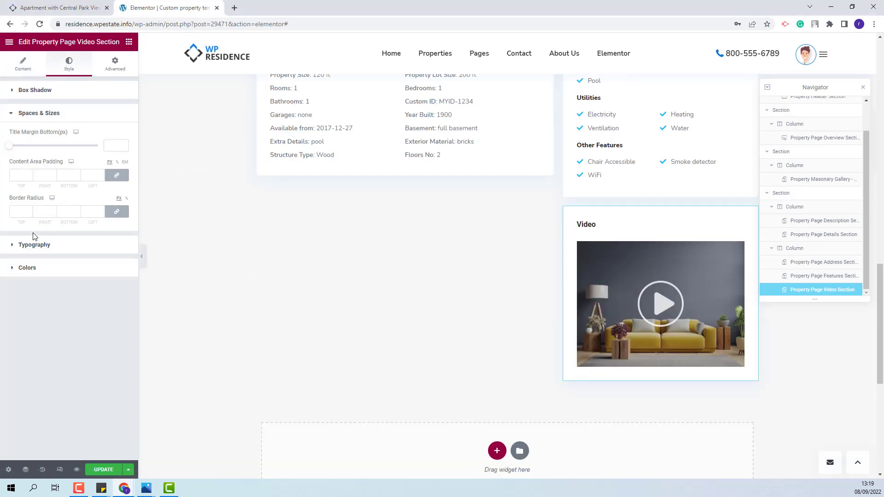
pyautogui.click(23, 212)
pyautogui.write('7')
# - Set the video title to Nunito Sans at weight 700
pyautogui.click(59, 245)
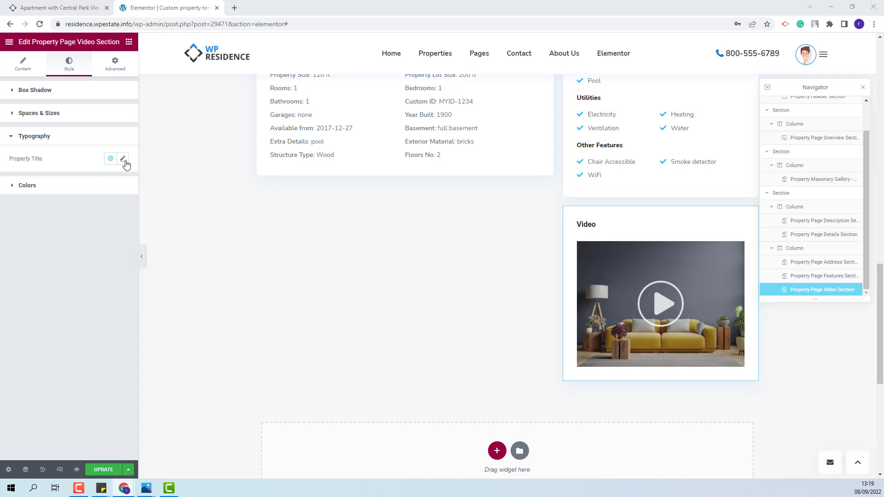
pyautogui.click(123, 159)
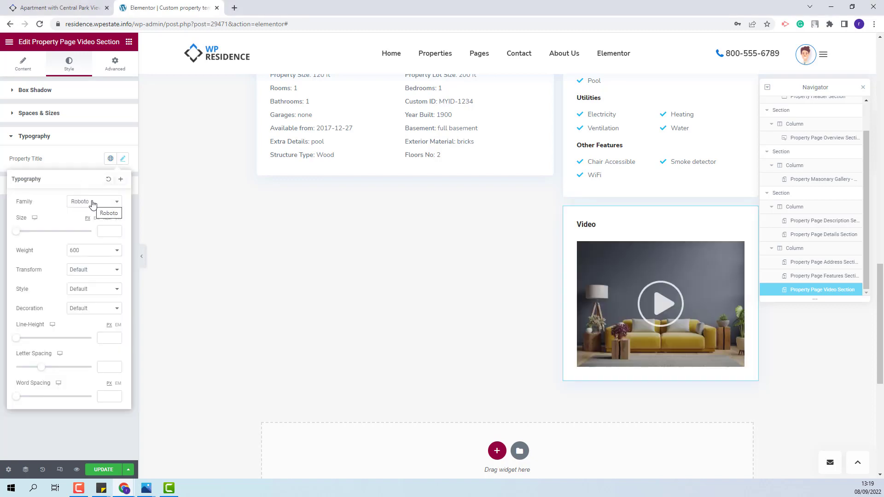
pyautogui.click(93, 250)
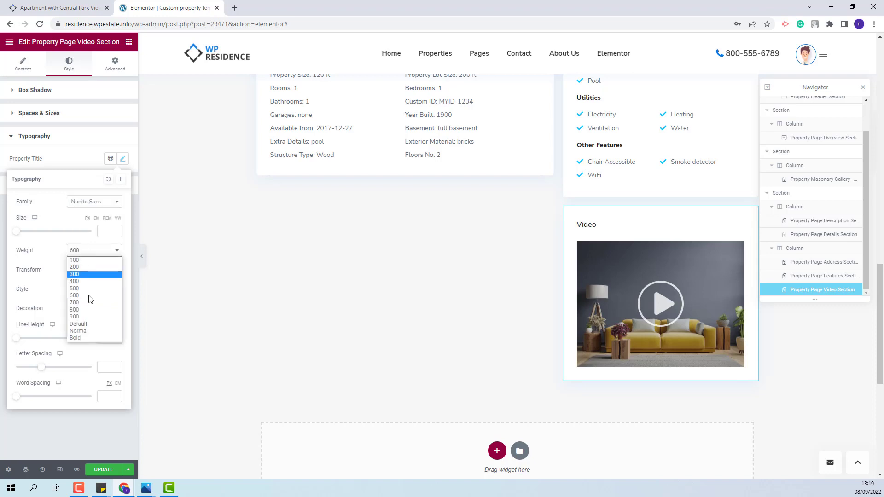
pyautogui.click(75, 303)
pyautogui.click(198, 342)
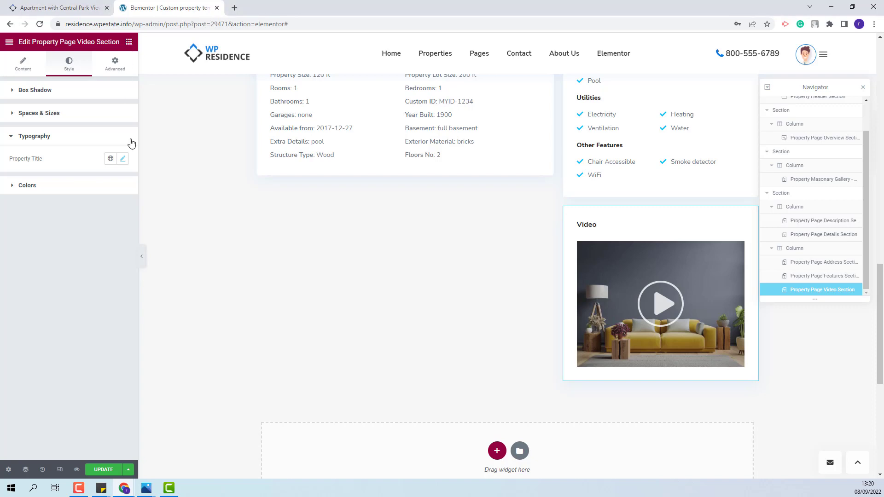
pyautogui.click(129, 41)
# - Drop the Property Page Virtual Tour Section under the video with a 7 border radius
pyautogui.write('virtual')
pyautogui.moveTo(36, 113); pyautogui.dragTo(670, 376)
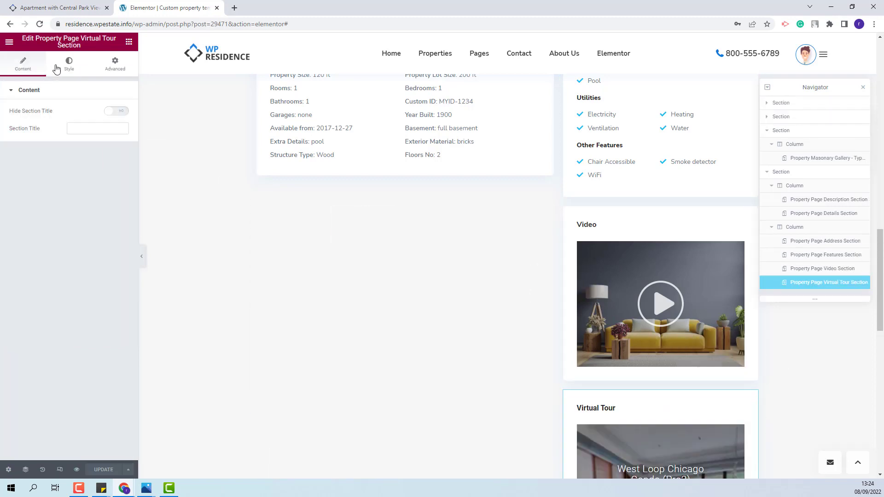
pyautogui.click(69, 64)
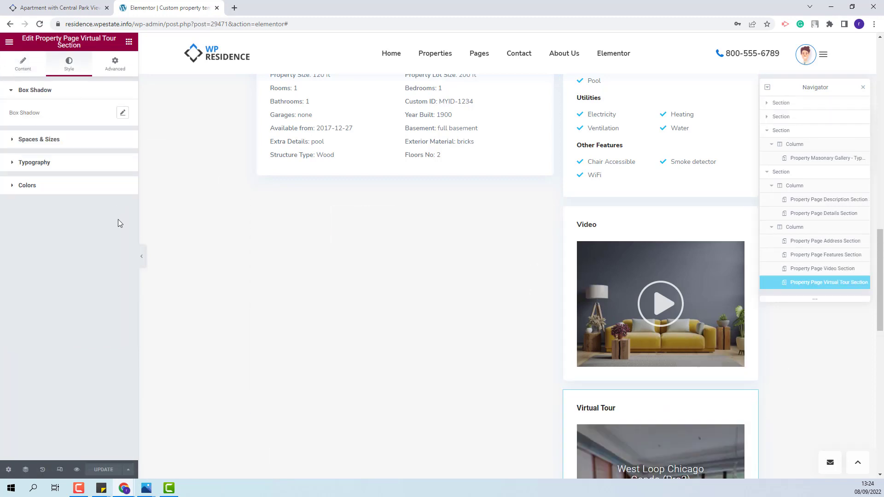
pyautogui.click(36, 139)
pyautogui.click(13, 213)
pyautogui.write('7')
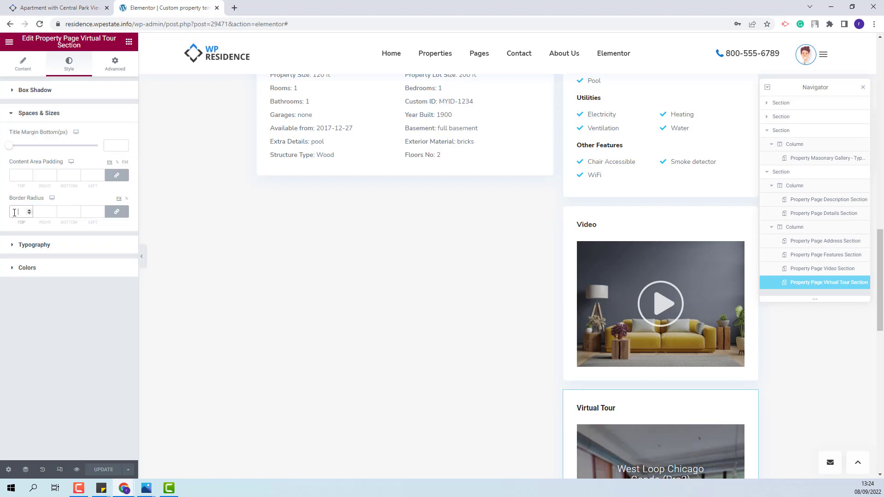
# - Make the Virtual Tour title weight 700
pyautogui.click(8, 248)
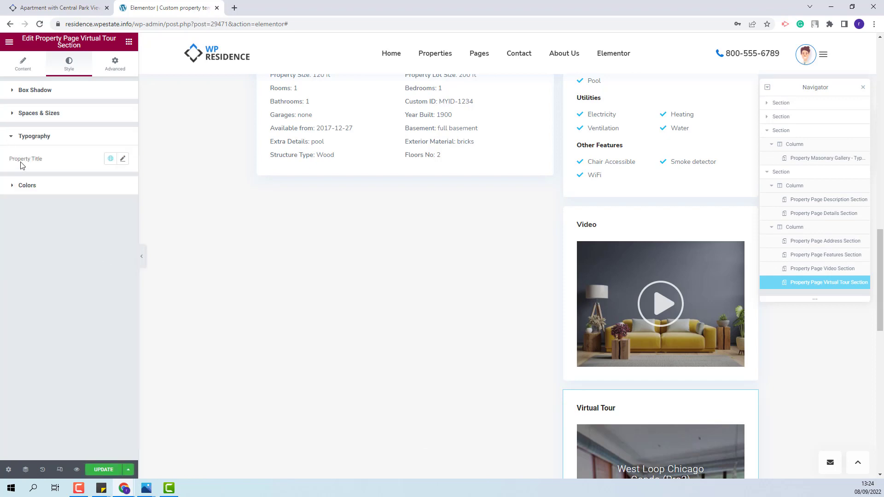
pyautogui.click(122, 158)
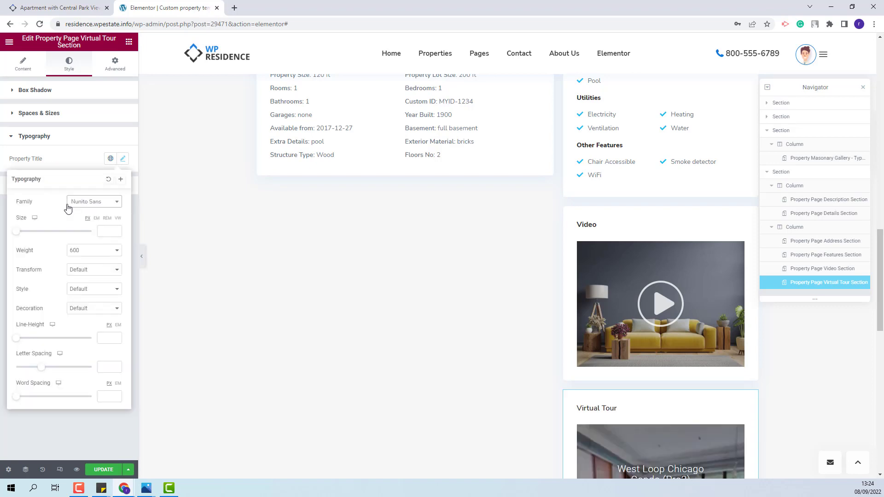
pyautogui.click(81, 252)
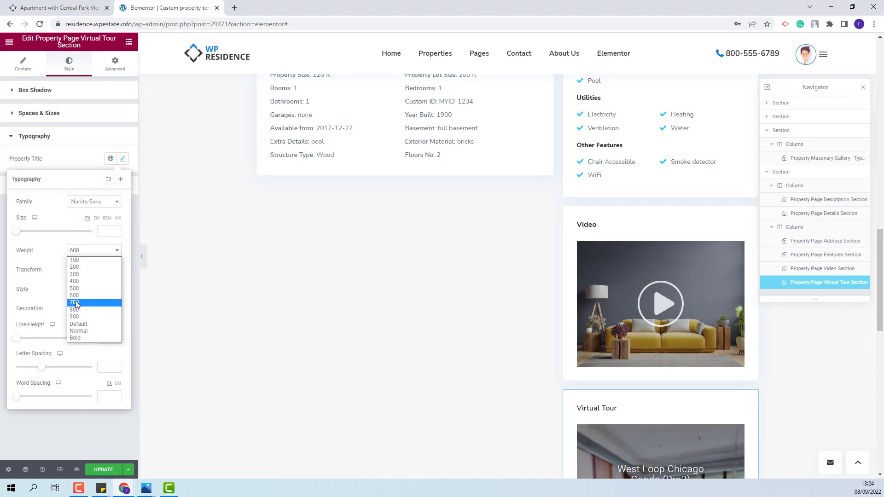
pyautogui.click(74, 302)
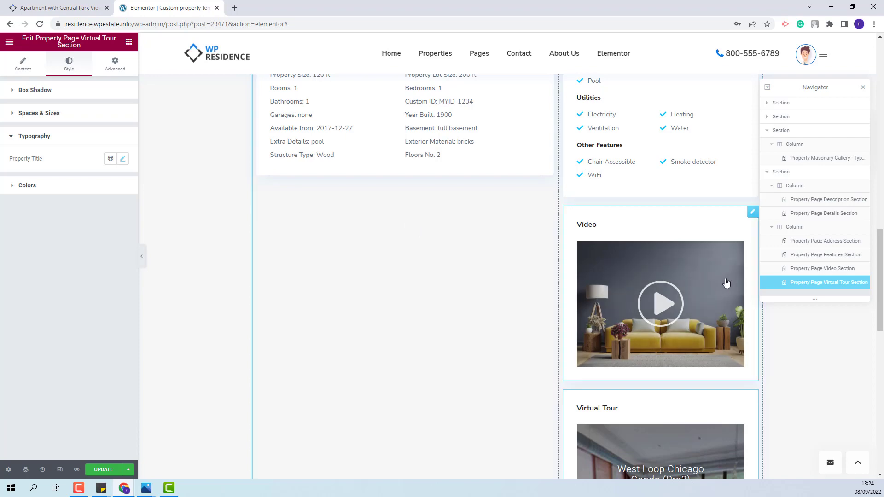
pyautogui.scroll(-9, 379, 304)
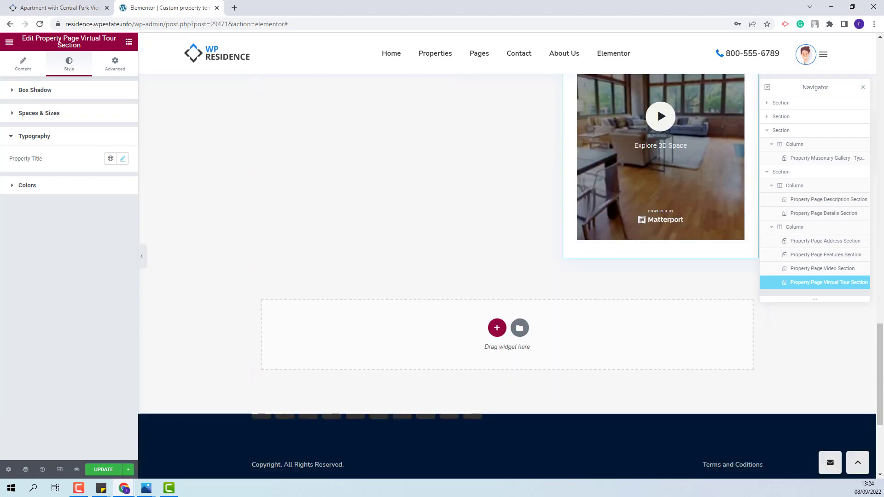
# - Drop the Property Page Map Section full-width below the columns and review its corner and title settings
pyautogui.click(129, 42)
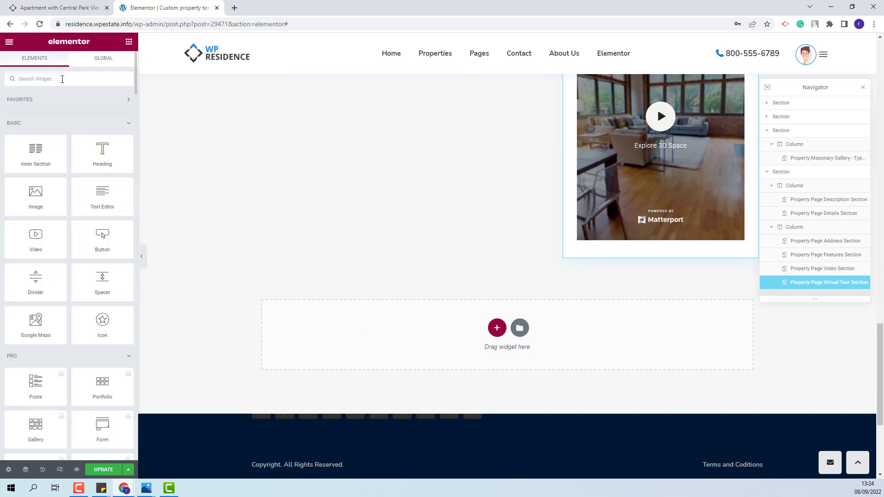
pyautogui.write('map')
pyautogui.moveTo(99, 158); pyautogui.dragTo(473, 329)
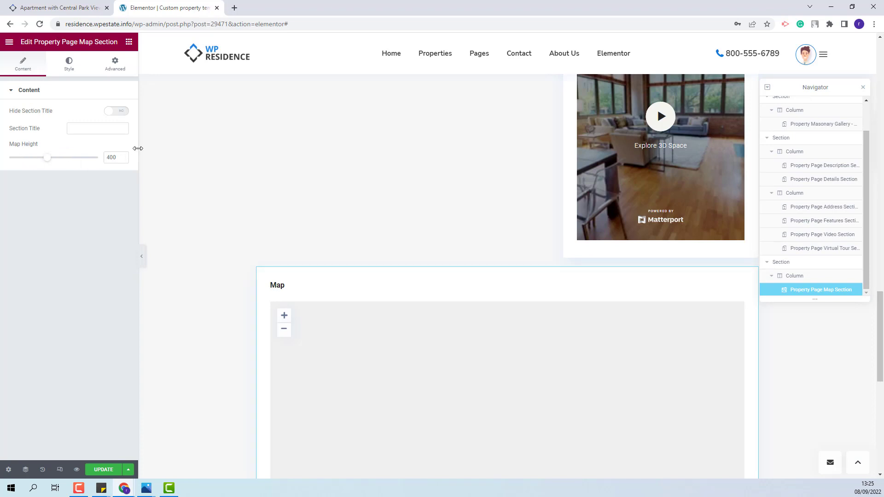
pyautogui.click(70, 66)
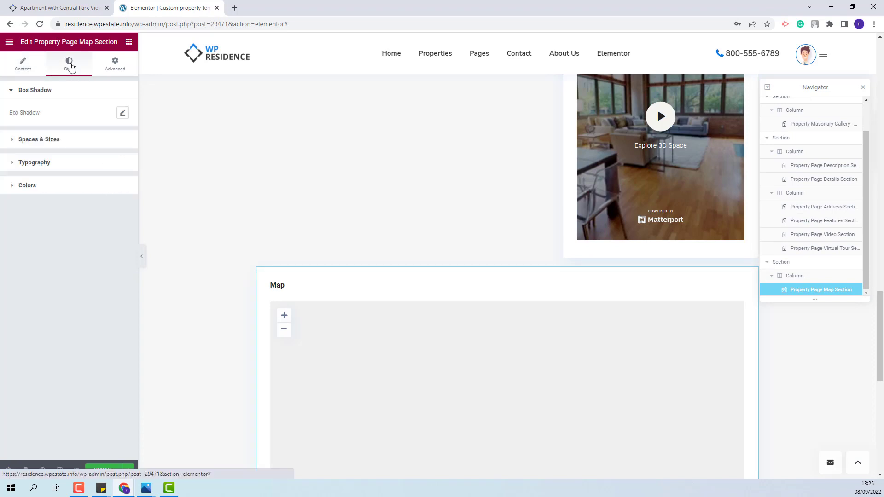
pyautogui.click(35, 139)
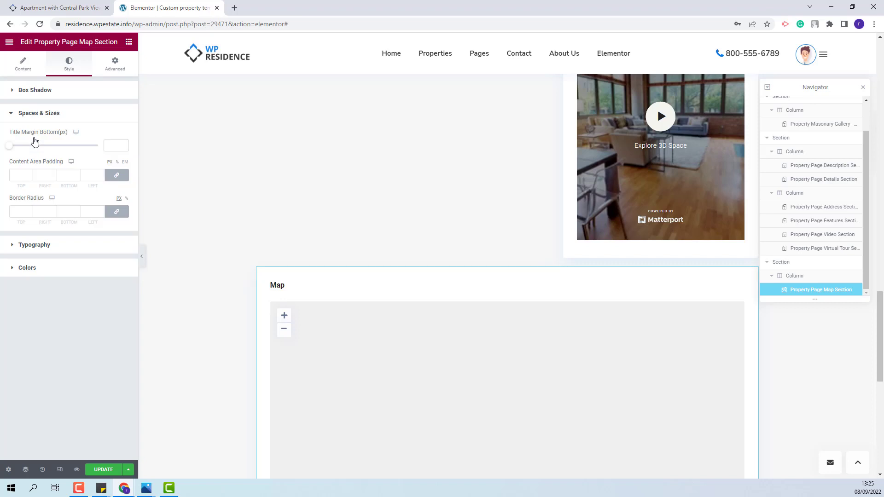
pyautogui.click(21, 211)
pyautogui.click(46, 245)
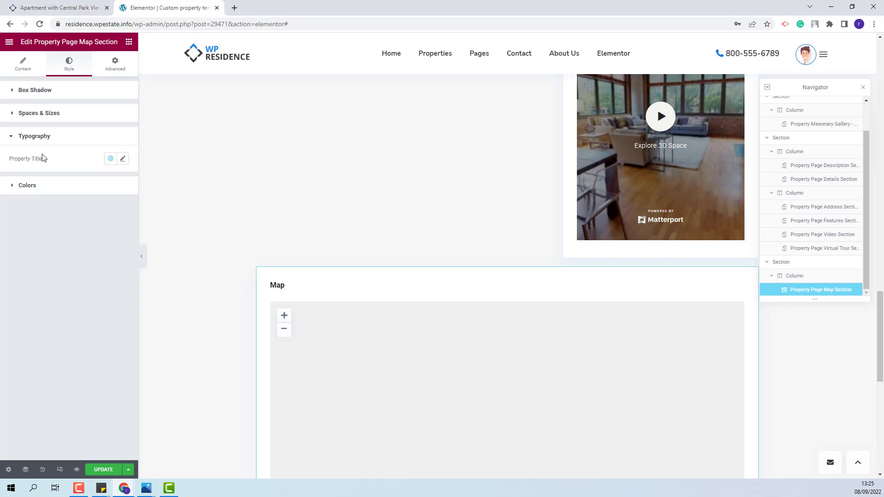
pyautogui.click(122, 158)
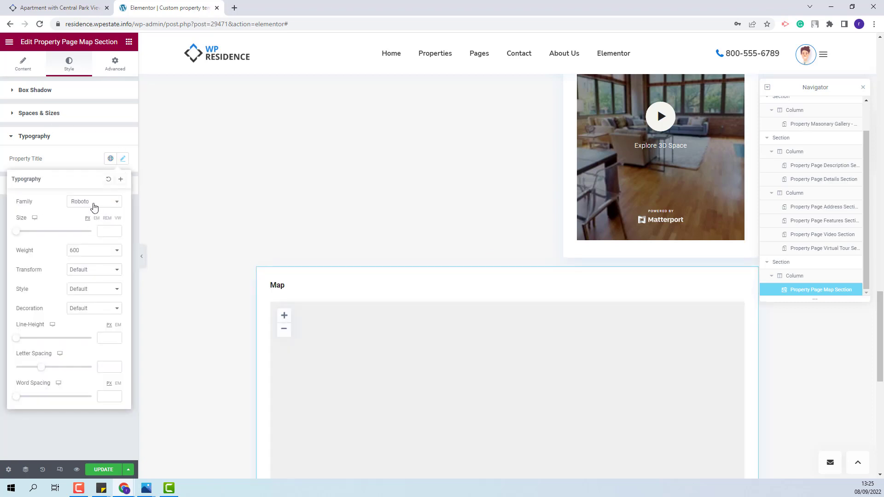
pyautogui.click(84, 250)
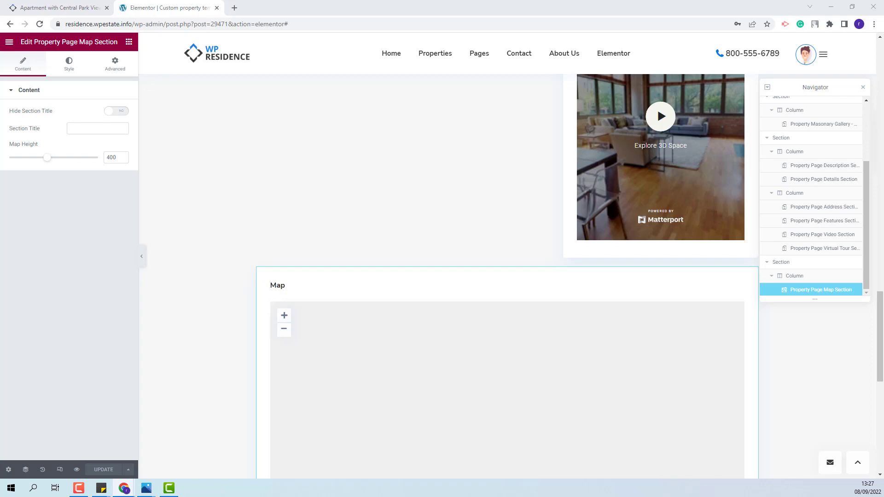
# - Create a new two-column section below the map
pyautogui.scroll(-8, 227, 225)
pyautogui.click(498, 201)
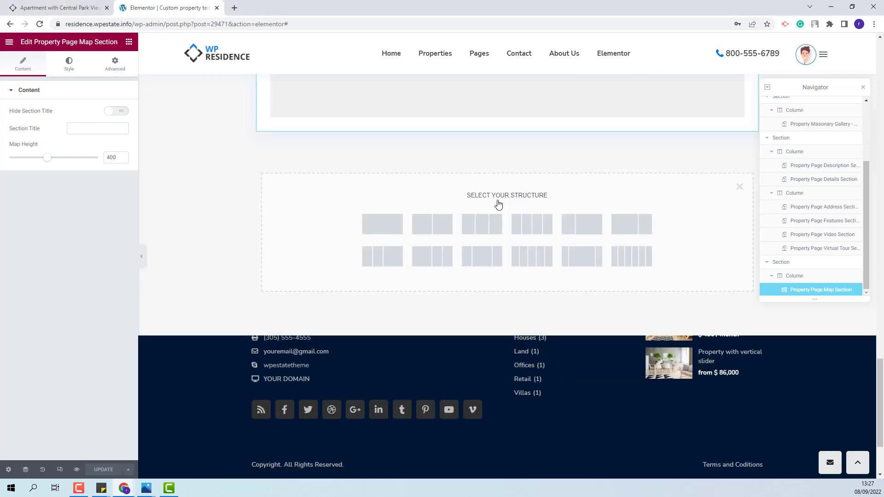
pyautogui.click(449, 229)
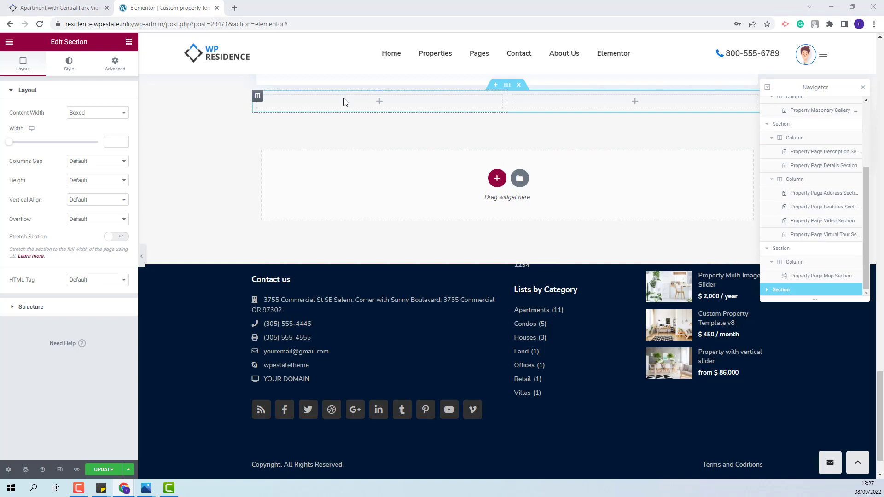
# - Place the Agent Card in the left column and Property Page Agent Form v2 on the right
pyautogui.click(128, 42)
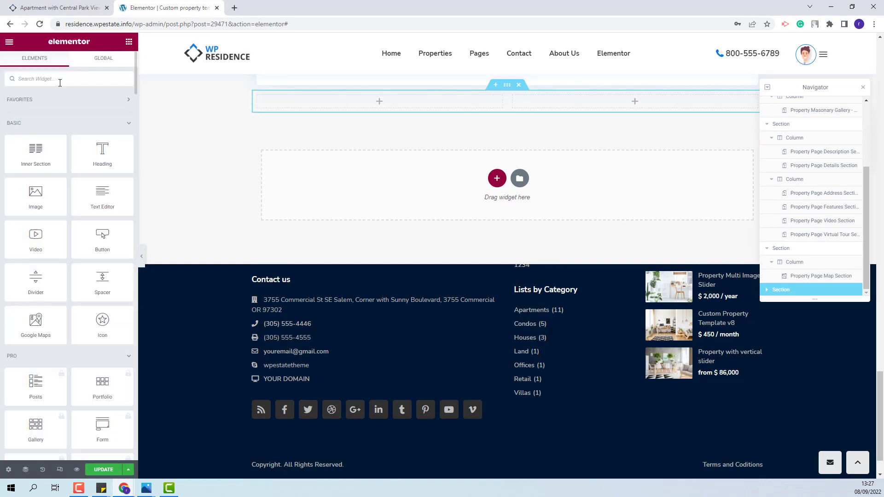
pyautogui.write('agent')
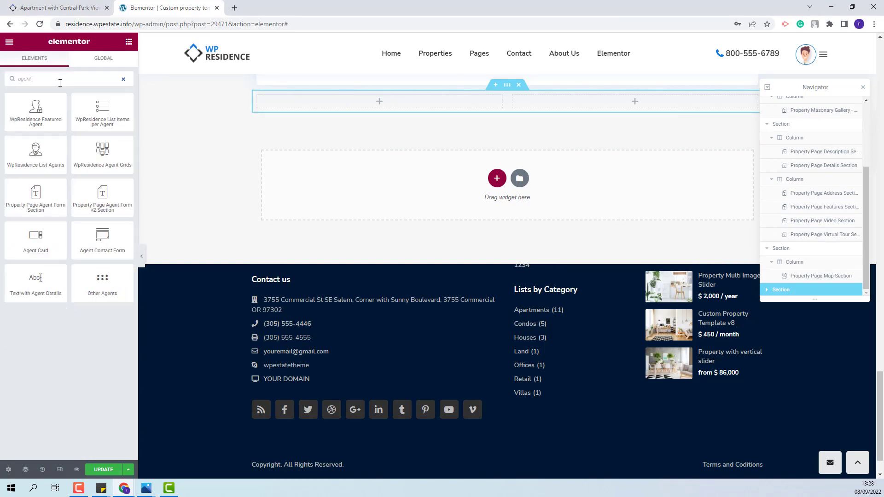
pyautogui.moveTo(35, 246); pyautogui.dragTo(322, 108)
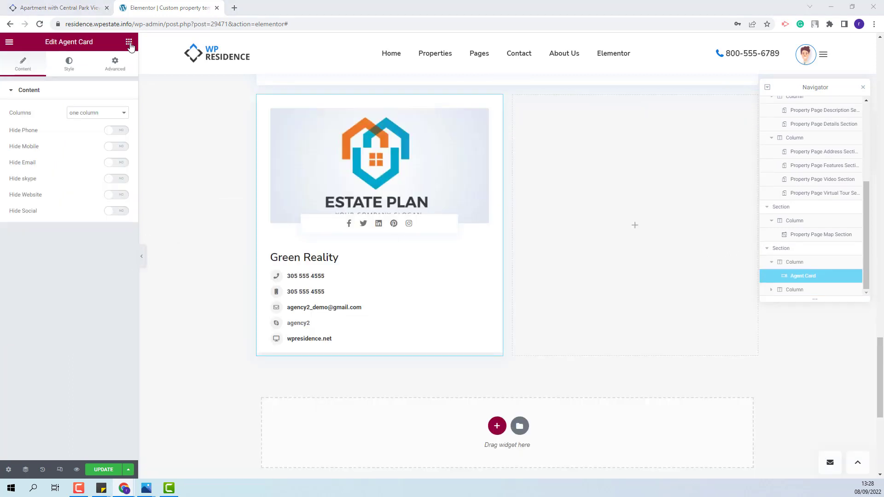
pyautogui.click(129, 42)
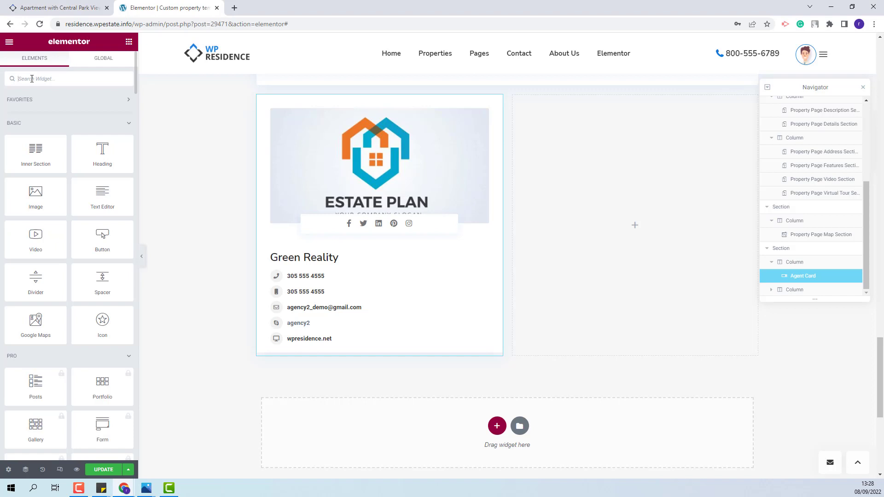
pyautogui.write('agent')
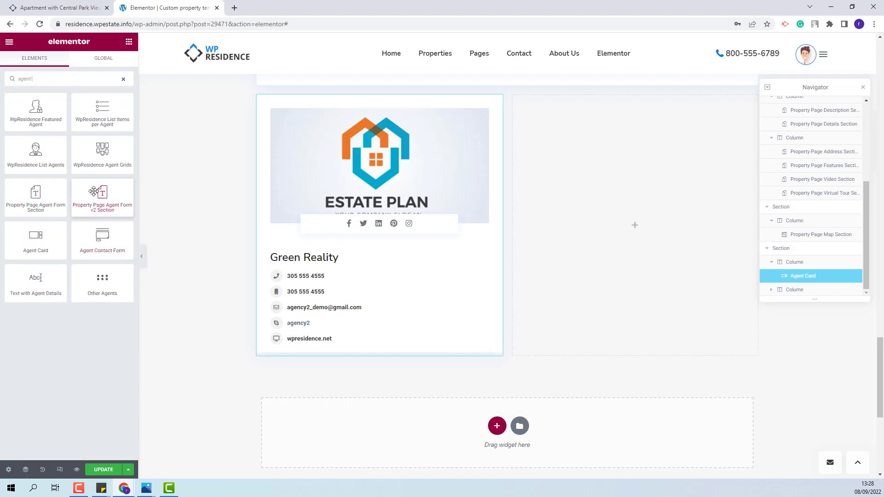
pyautogui.moveTo(91, 206); pyautogui.dragTo(620, 208)
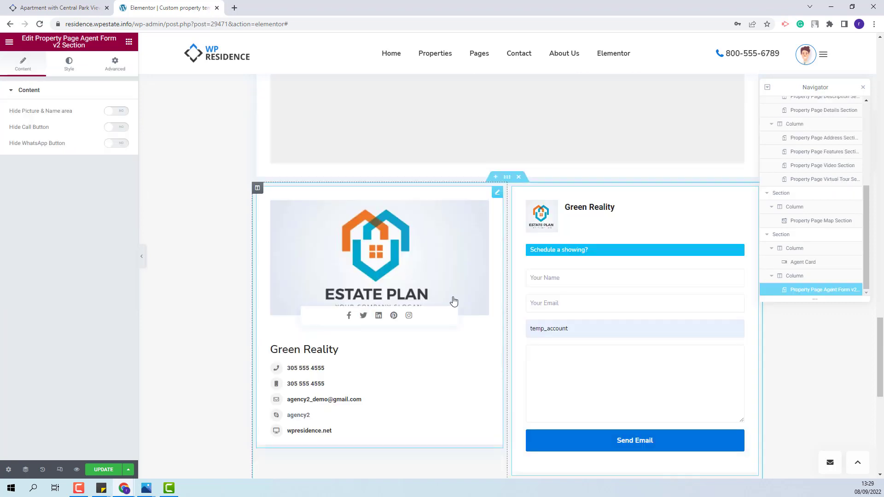
# - Narrow the agent card column, keeping its phone and mobile rows shown
pyautogui.click(801, 249)
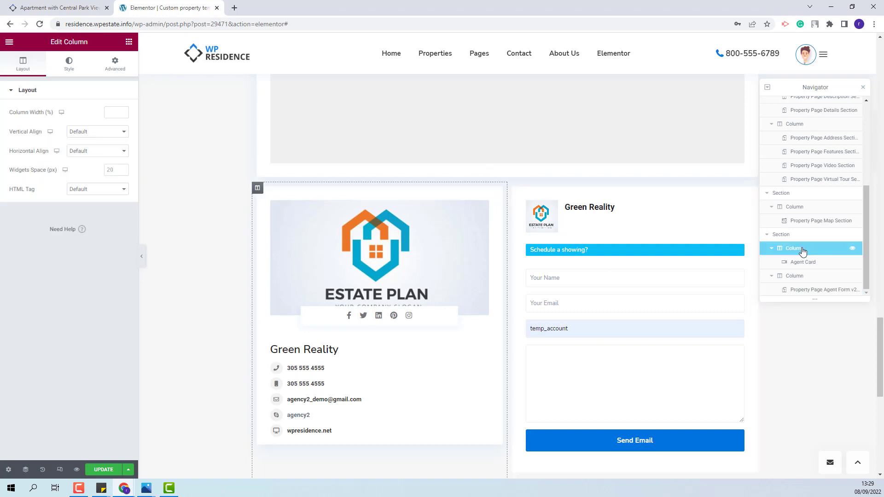
pyautogui.click(116, 113)
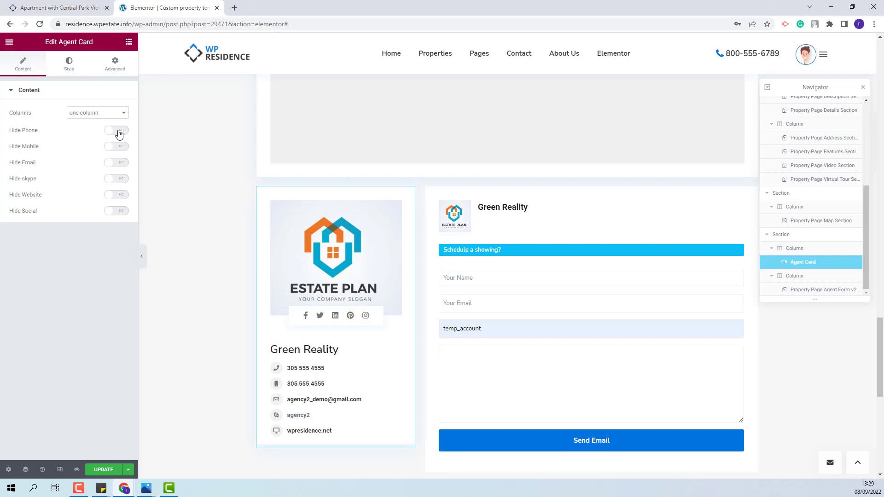
pyautogui.click(119, 132)
pyautogui.click(117, 132)
pyautogui.click(118, 147)
pyautogui.click(118, 148)
pyautogui.click(79, 116)
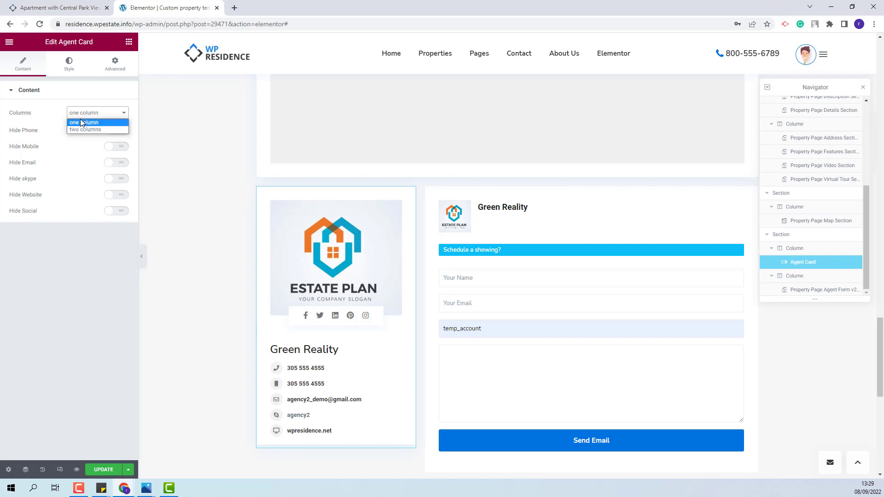
# - Review the Agent Form v2 settings, leaving the picture and name area visible
pyautogui.click(809, 277)
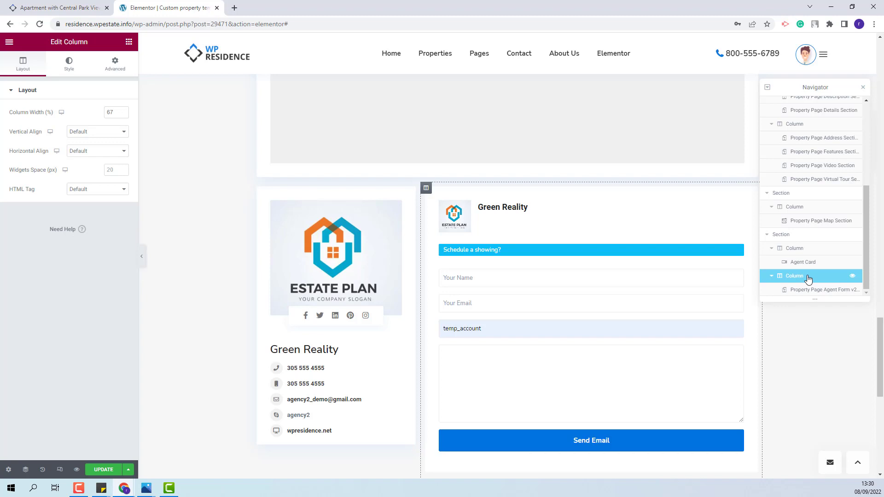
pyautogui.click(800, 290)
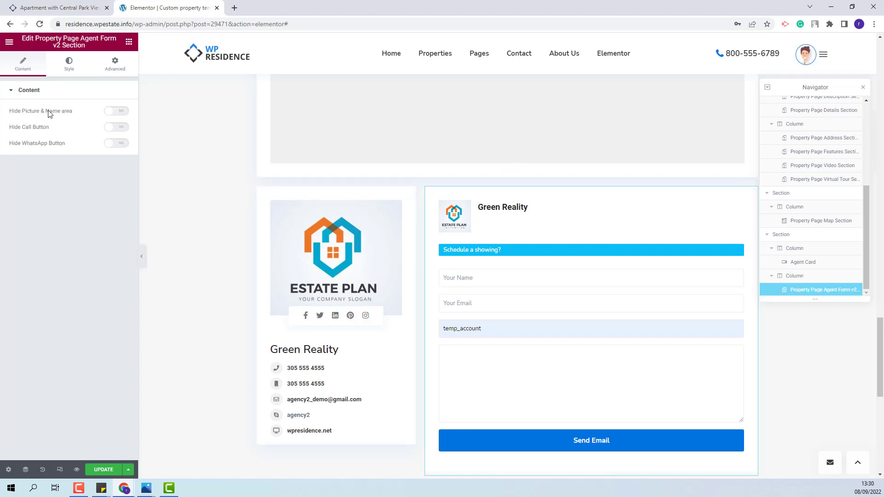
pyautogui.click(119, 111)
pyautogui.click(115, 112)
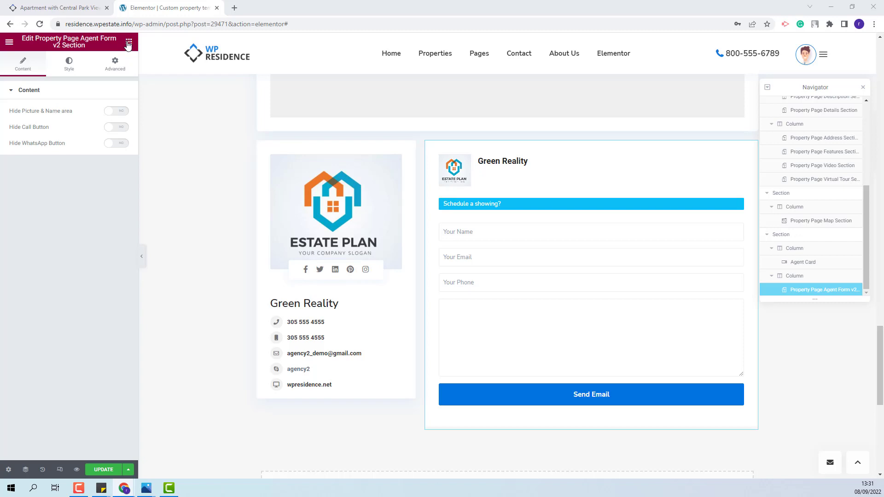
pyautogui.click(129, 43)
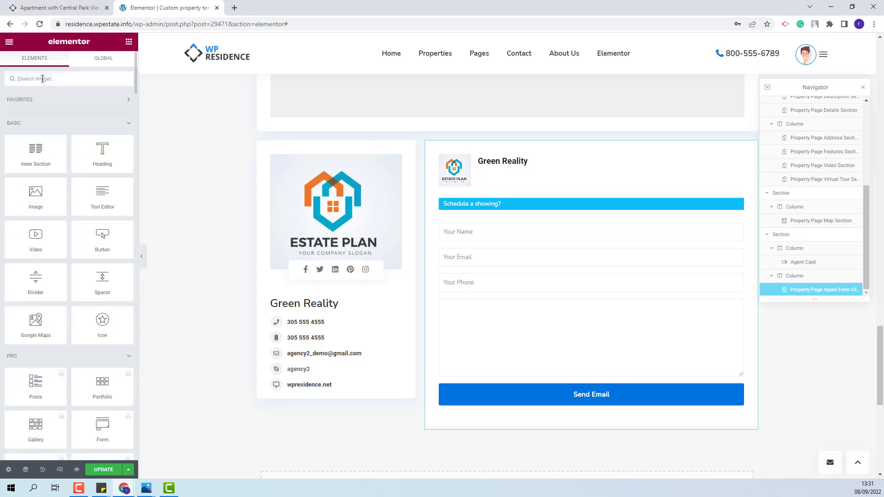
# - Find the Similar Listings widget and place it below the contact form
pyautogui.click(42, 79)
pyautogui.write('similar')
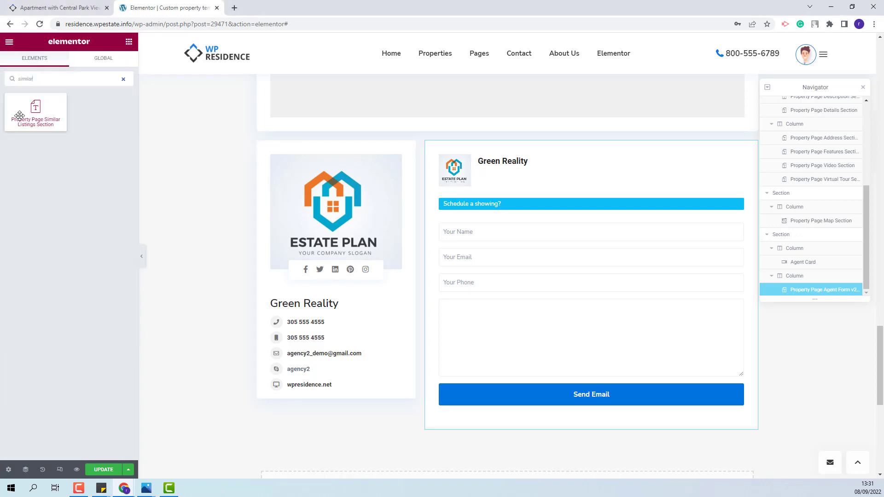
pyautogui.moveTo(27, 115); pyautogui.dragTo(472, 470)
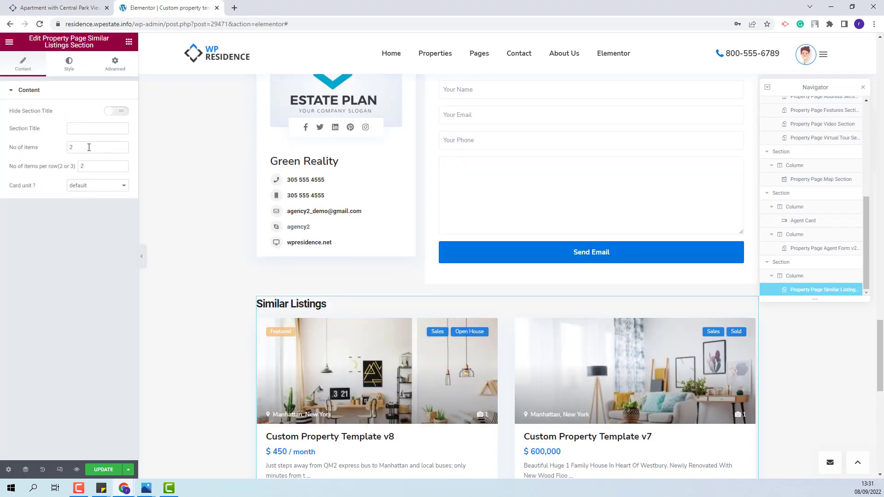
# - Show 3 listings, 3 per row, with type 5 cards, then save the template
pyautogui.click(73, 147)
pyautogui.press('BackSpace')
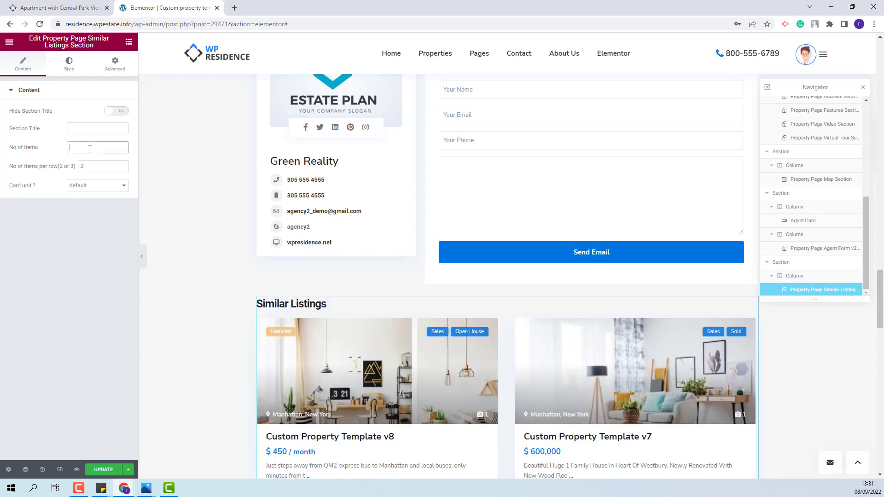
pyautogui.write('3')
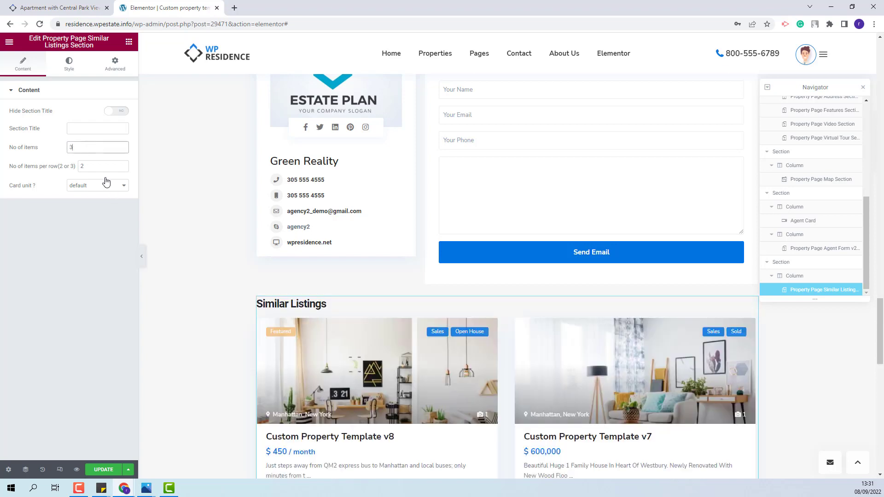
pyautogui.click(96, 168)
pyautogui.press('BackSpace')
pyautogui.write('3')
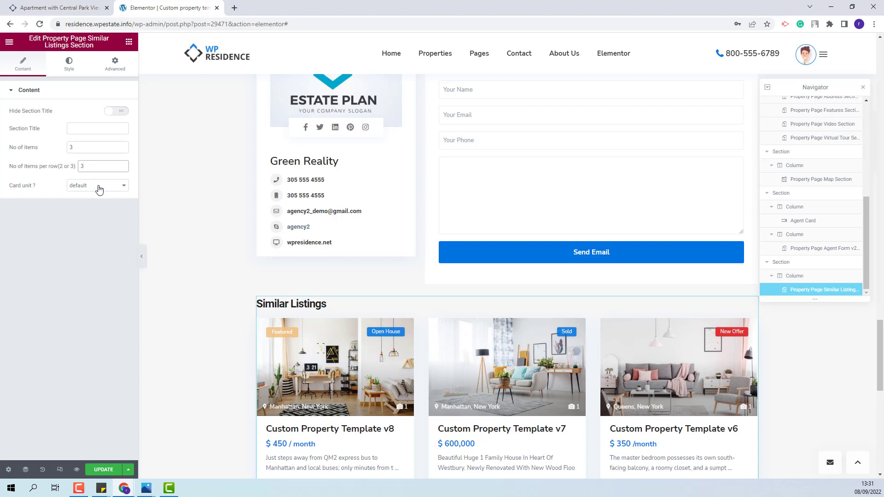
pyautogui.click(99, 187)
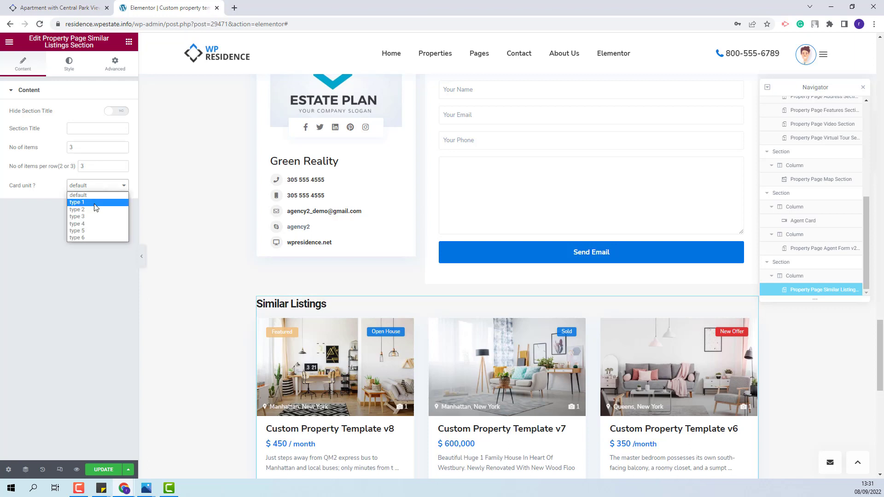
pyautogui.click(95, 230)
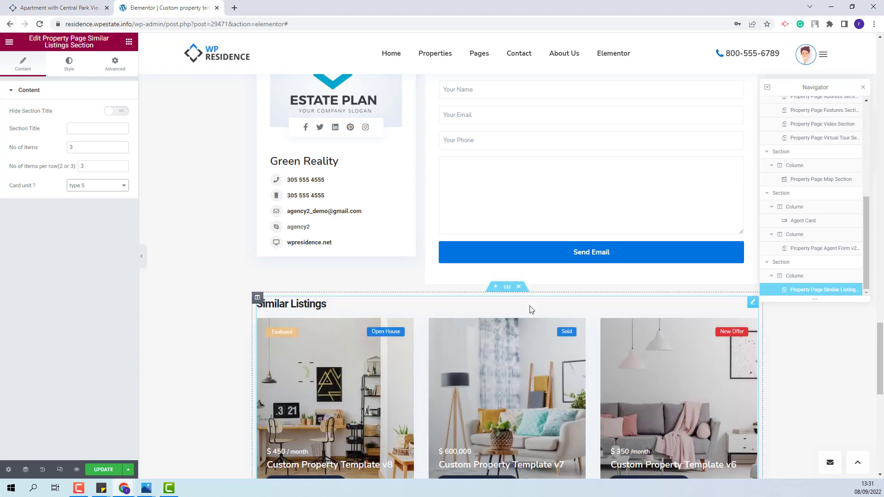
pyautogui.scroll(-2, 527, 304)
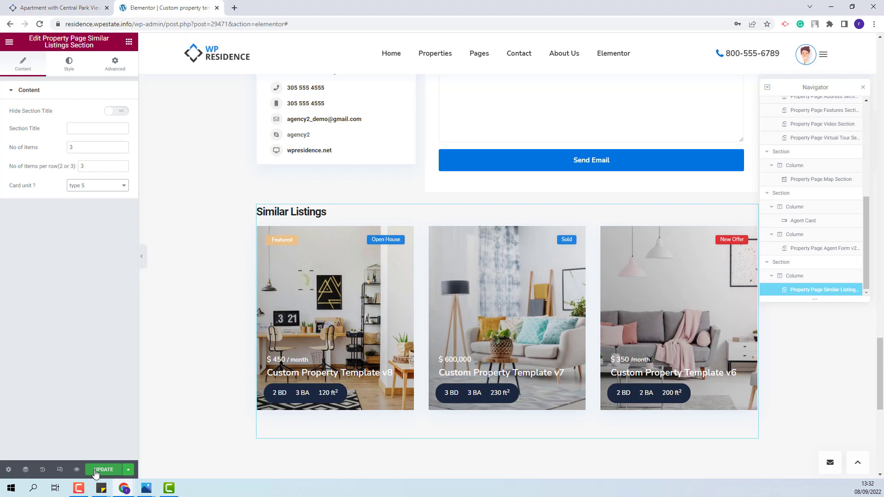
pyautogui.click(96, 471)
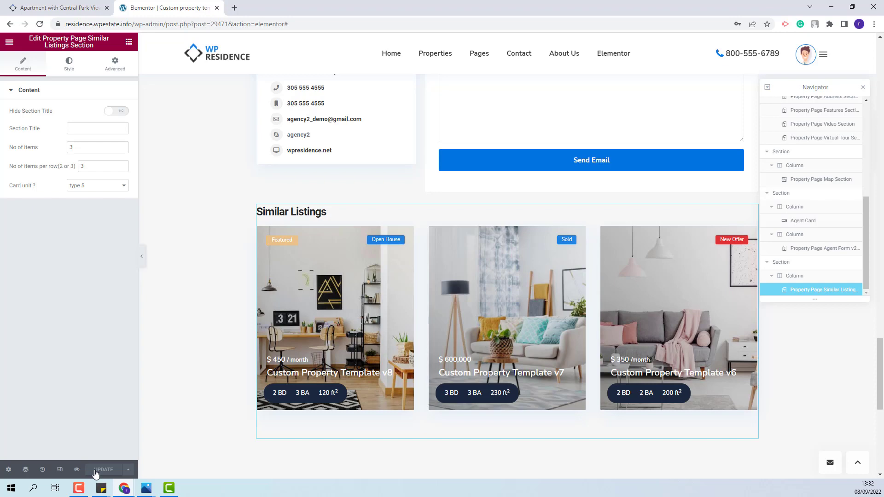
pyautogui.hotkey('ctrl', 'shift', 't')
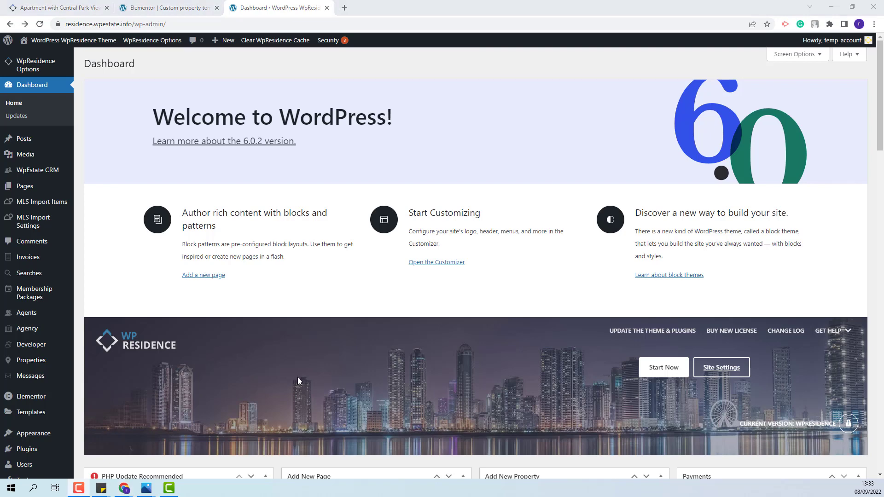
# - Select Custom property template V3 under WpResidence Design > Property Page Settings, then go to Properties
pyautogui.moveTo(28, 64)
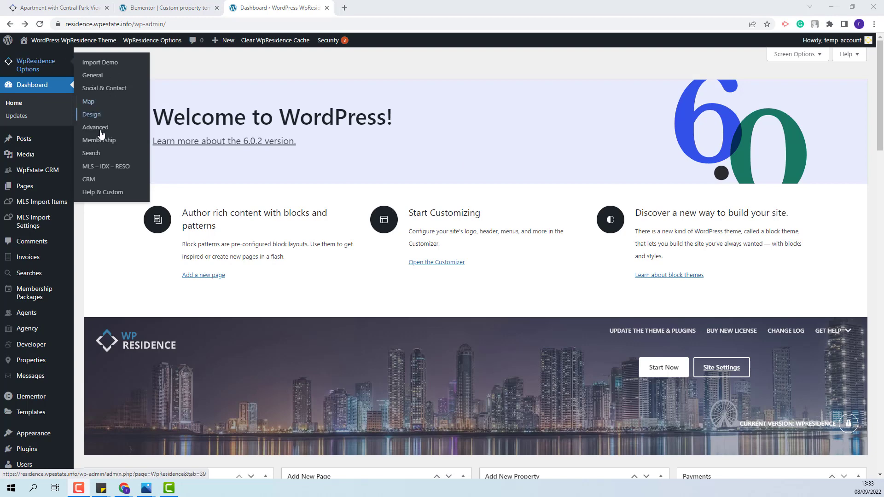
pyautogui.click(93, 119)
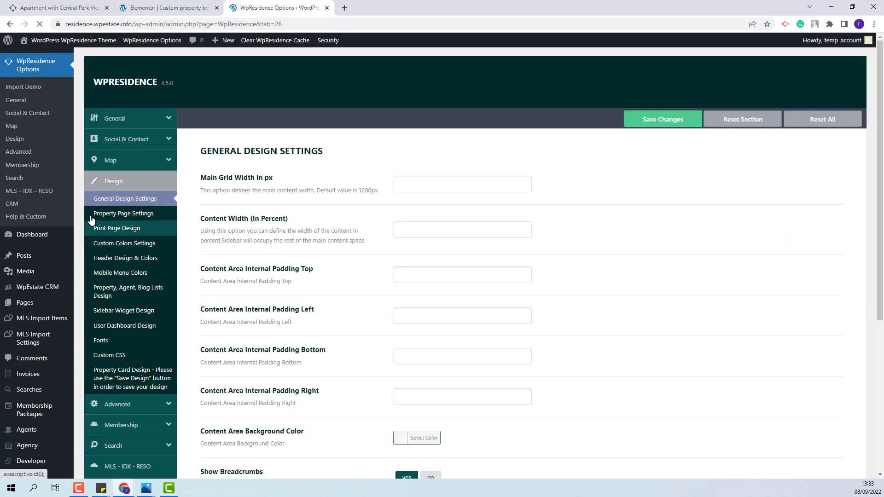
pyautogui.click(119, 214)
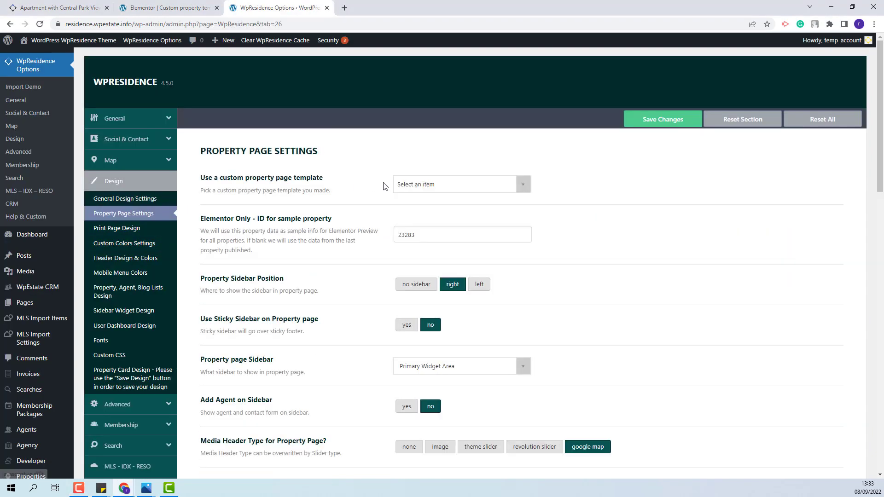
pyautogui.click(525, 189)
pyautogui.click(450, 226)
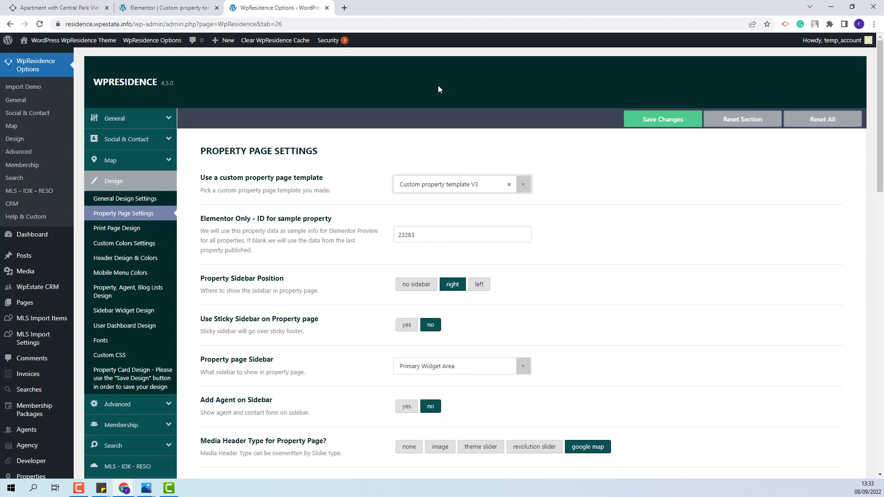
pyautogui.click(63, 318)
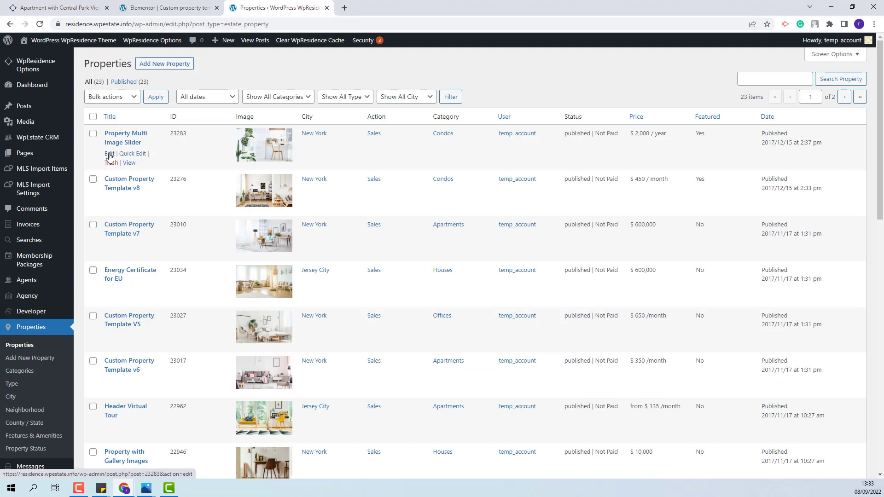
# - Assign Custom property template V3 to the Property Multi Image Slider listing's Appearance Options
pyautogui.click(110, 157)
pyautogui.scroll(-3, 366, 204)
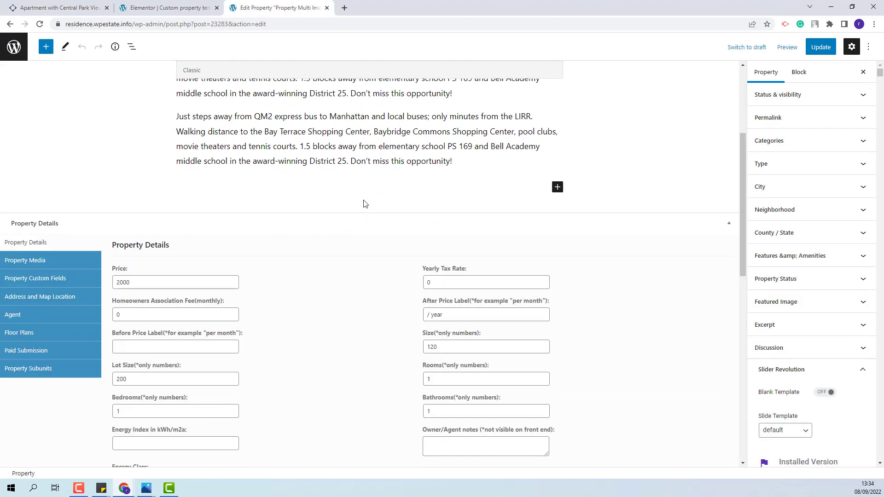
pyautogui.scroll(-6, 366, 204)
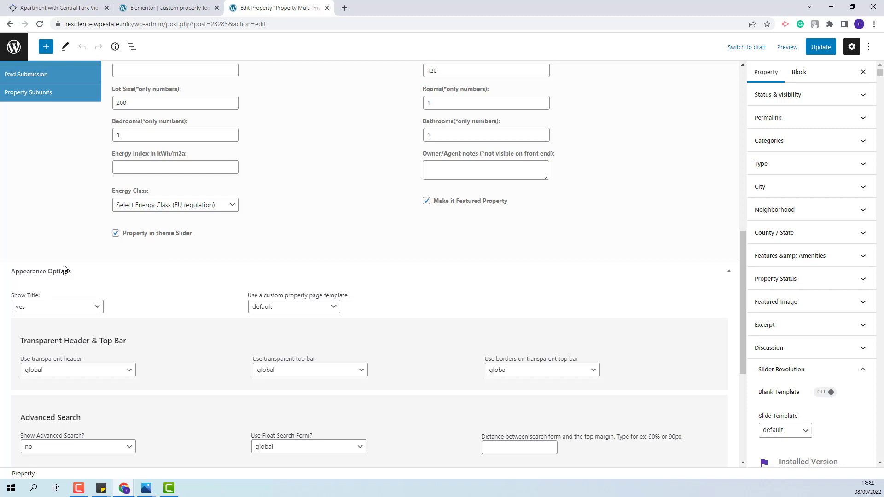
pyautogui.click(265, 307)
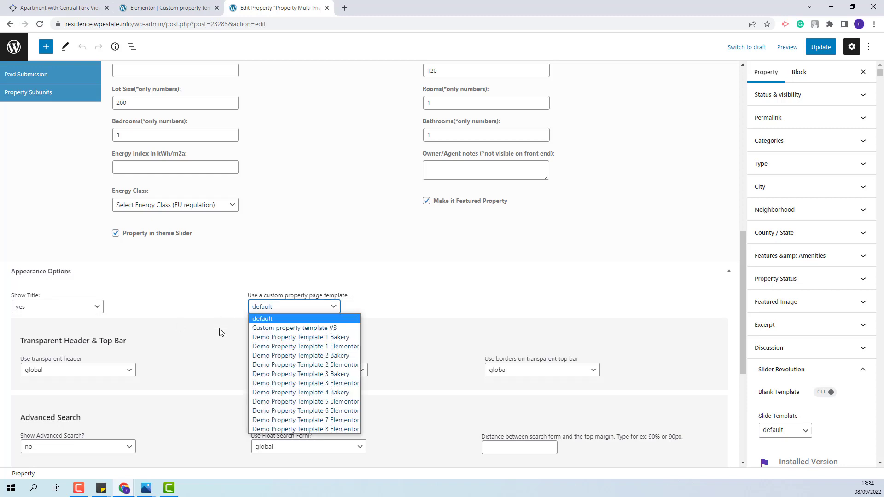
pyautogui.click(273, 328)
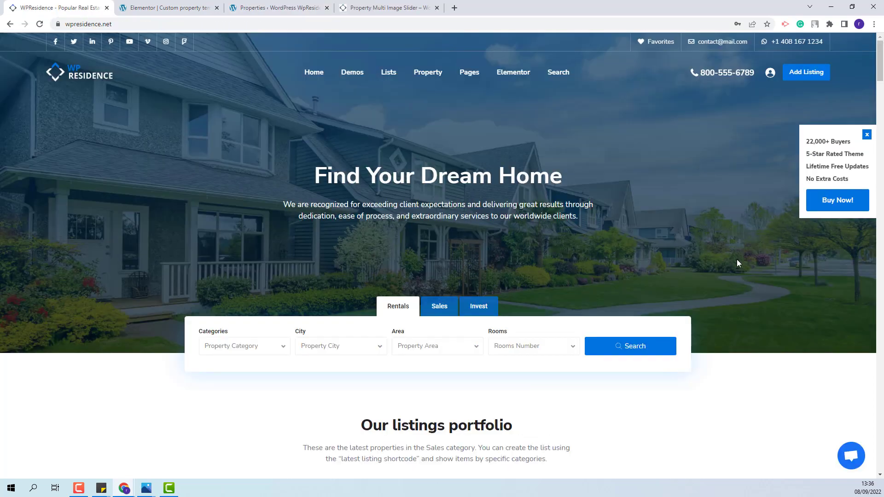